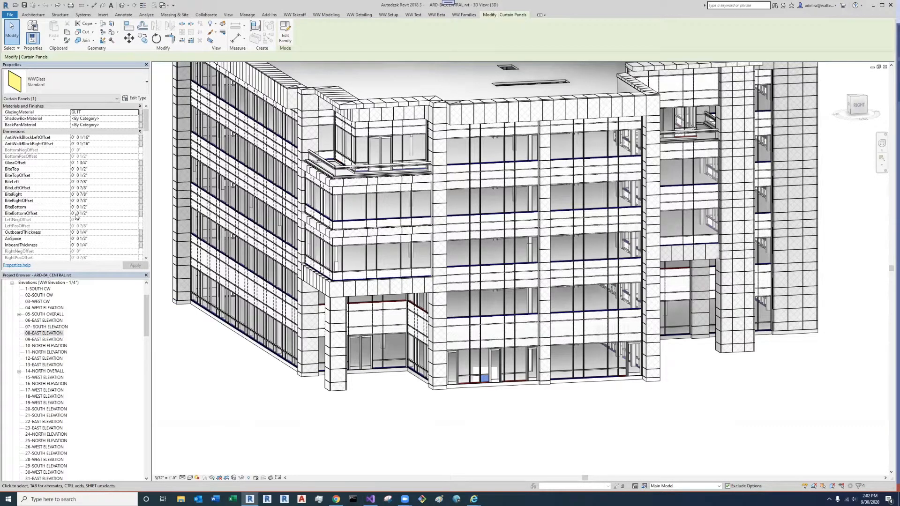
- Check the selected glass panel's properties, deselect it and open the 08-EAST ELEVATION view at its ground-floor doors
scroll(78, 213, "down", 5)
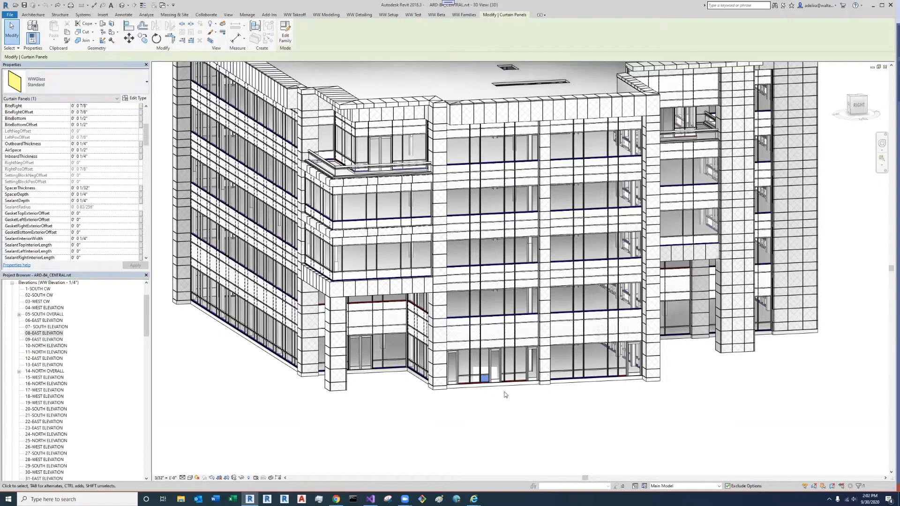
scroll(485, 380, "up", 4)
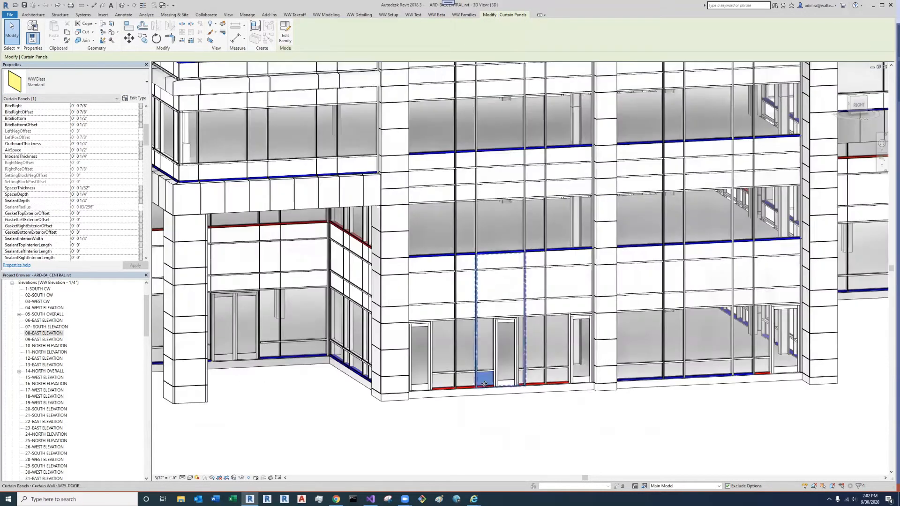
left_click(494, 448)
scroll(494, 446, "down", 5)
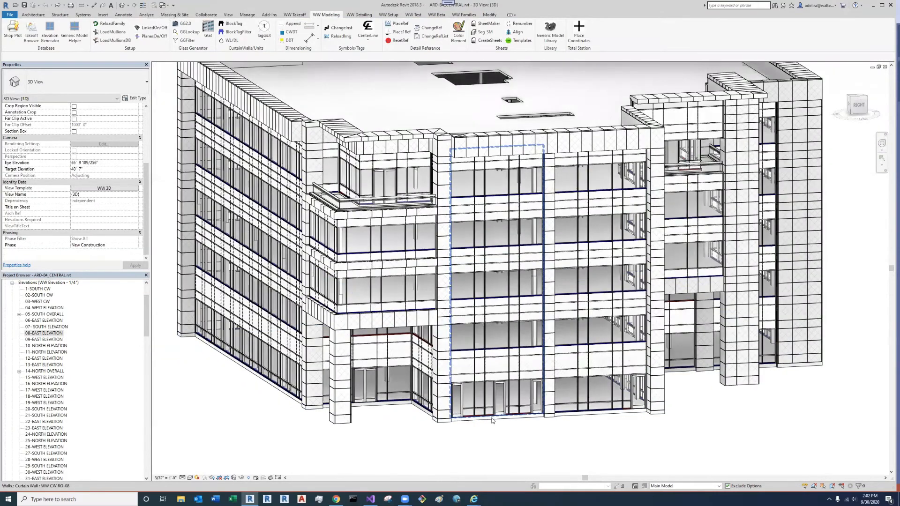
double_click(55, 333)
scroll(565, 440, "up", 5)
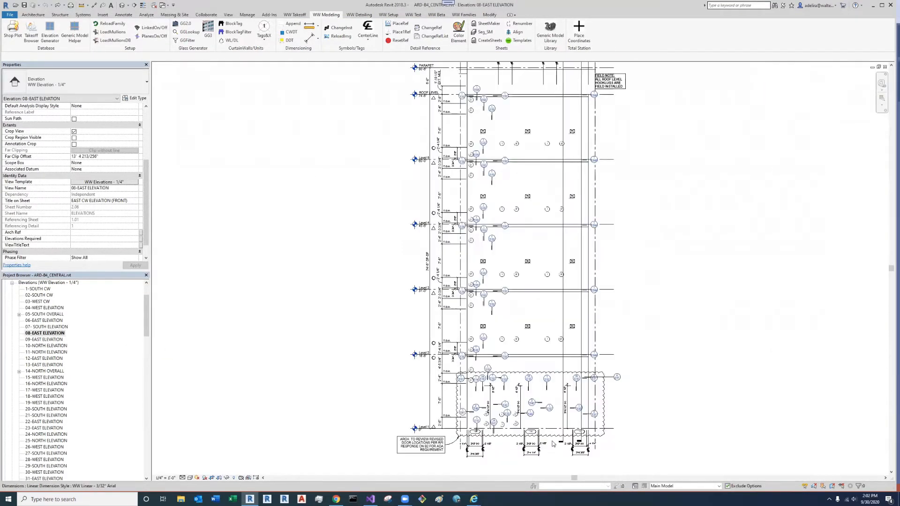
- Draw a short vertical section through the bottom sill of the ground-floor glazing between doors 114B and 115
left_click(227, 15)
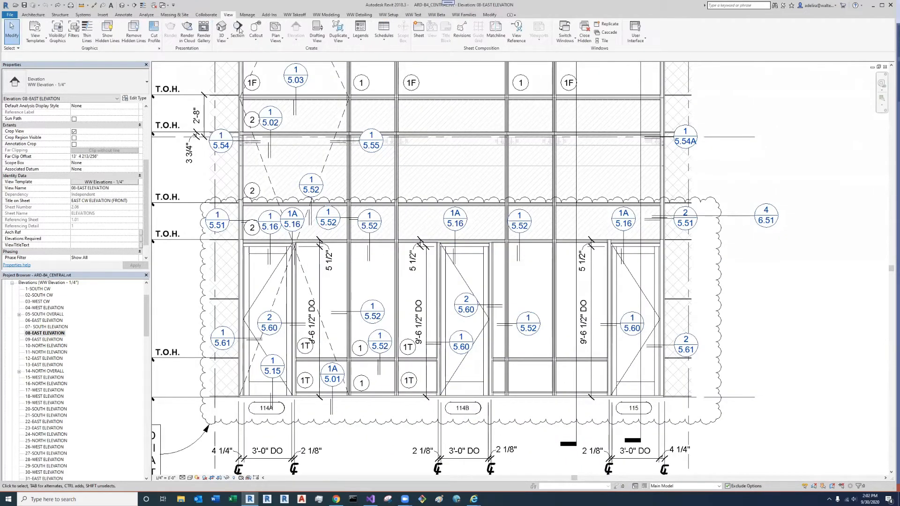
left_click(238, 31)
left_click(539, 397)
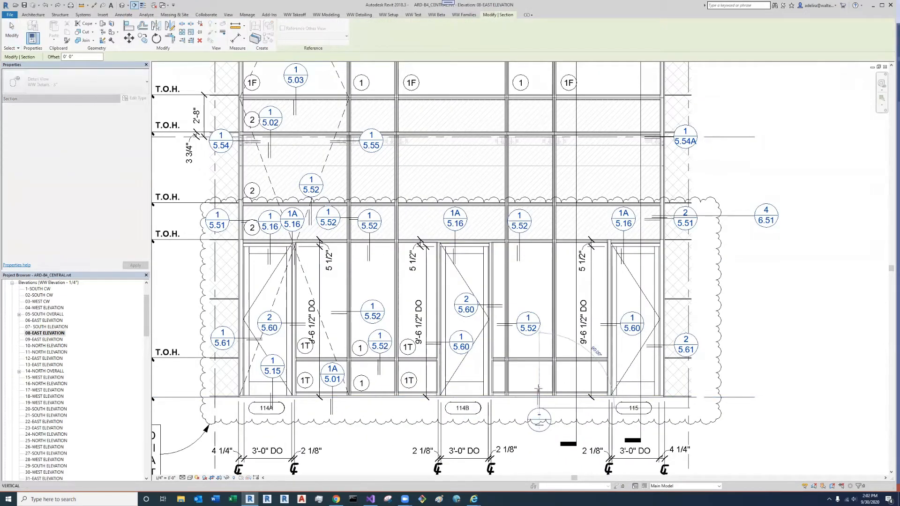
left_click(562, 397)
key("Escape")
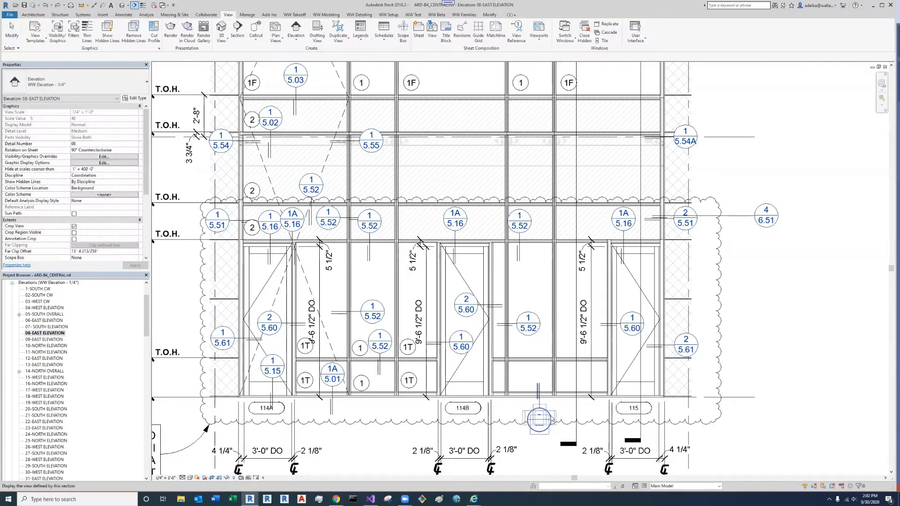
- Open the new section's detail view and set its detail level to Fine
double_click(547, 417)
middle_click_drag(565, 243, 528, 264)
scroll(528, 265, "up", 1)
left_click(182, 478)
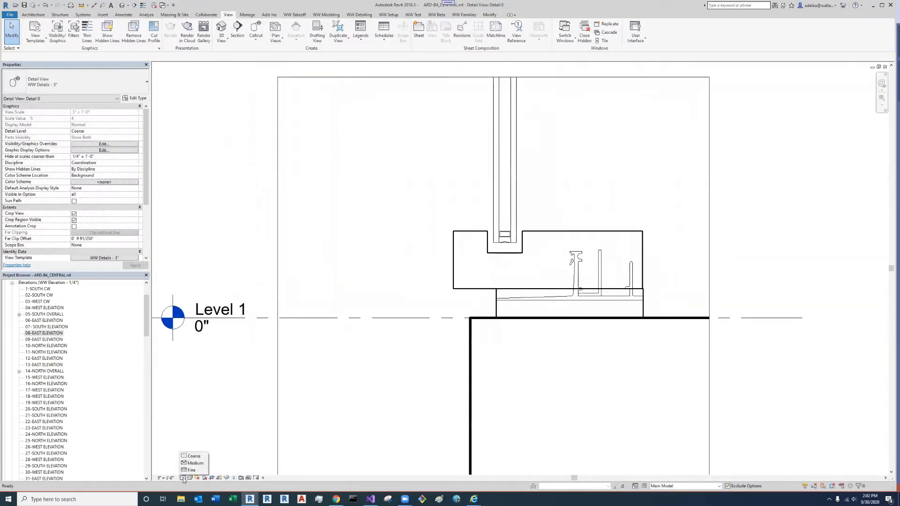
left_click(193, 472)
middle_click_drag(556, 266, 525, 269)
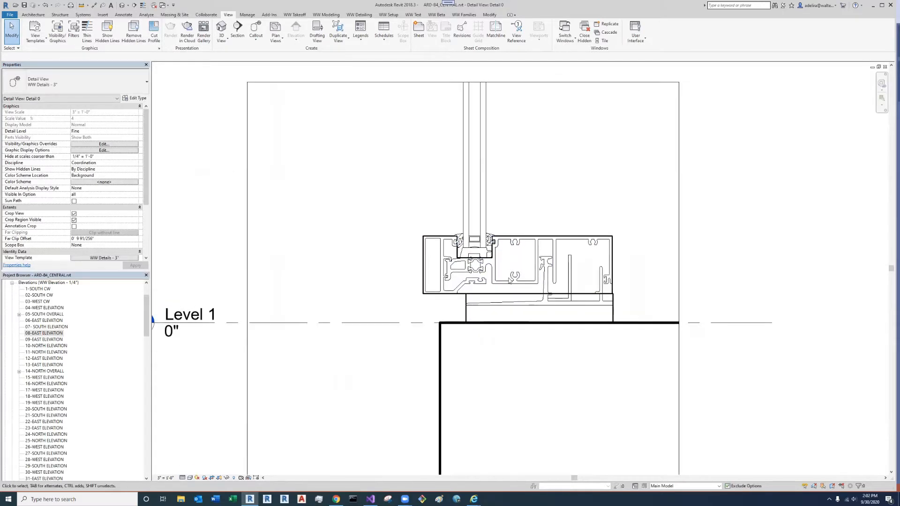
scroll(479, 265, "up", 1)
scroll(493, 234, "up", 1)
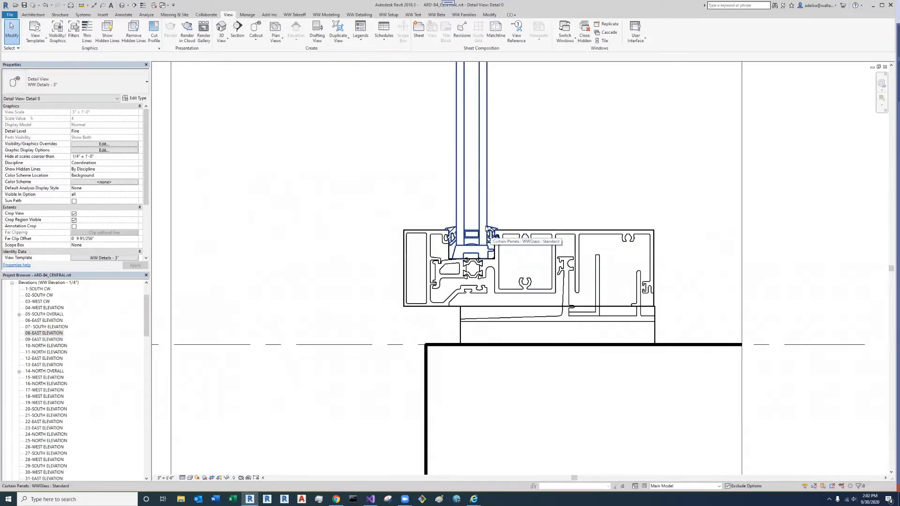
- Set BiteBottom and BiteBottomOffset of the glass panel in the sill detail to 0
left_click(486, 220)
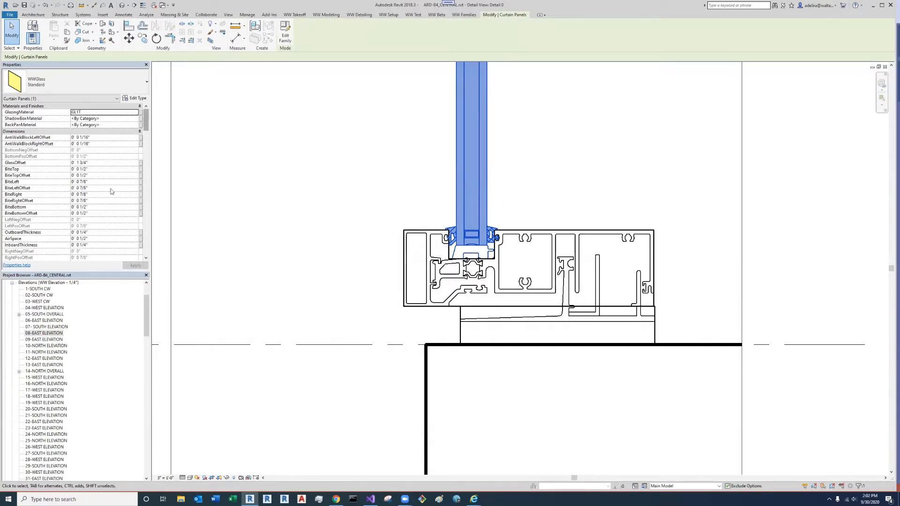
left_click(85, 209)
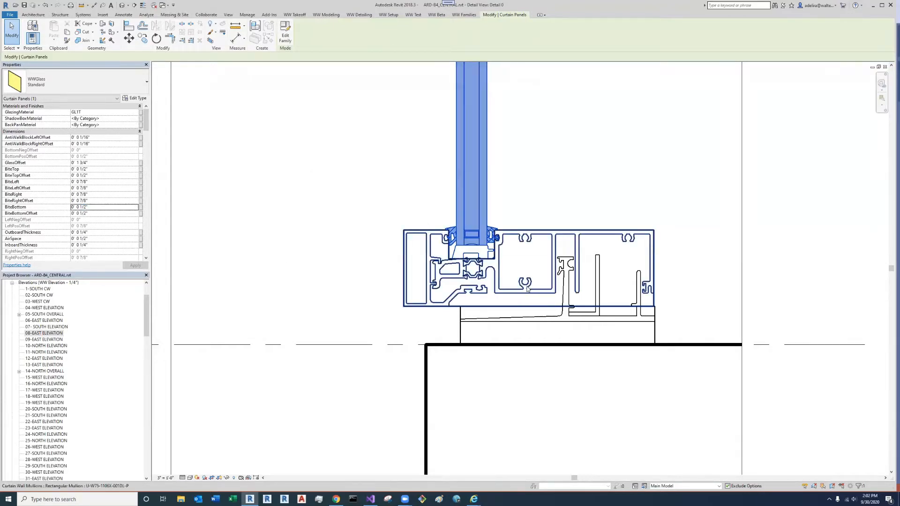
double_click(83, 207)
key("BackSpace")
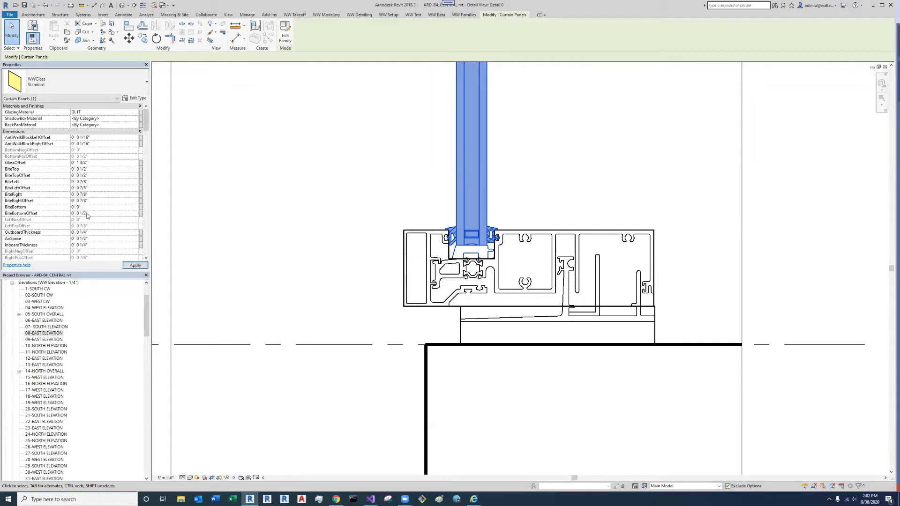
left_click(87, 214)
double_click(84, 214)
key("BackSpace")
key("Return")
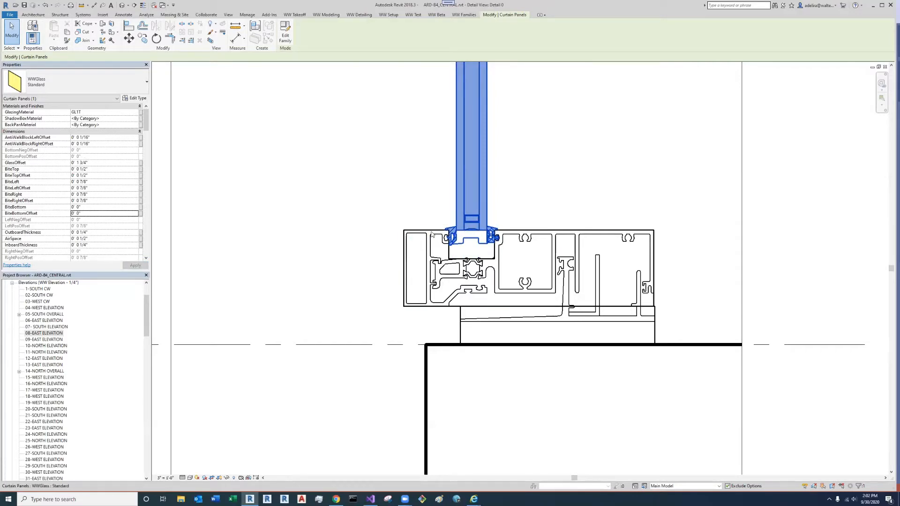
- Set the panel's GasketBottomInterior and GasketBottomExterior detail items to 0 and deselect the panel
left_click_drag(144, 125, 142, 226)
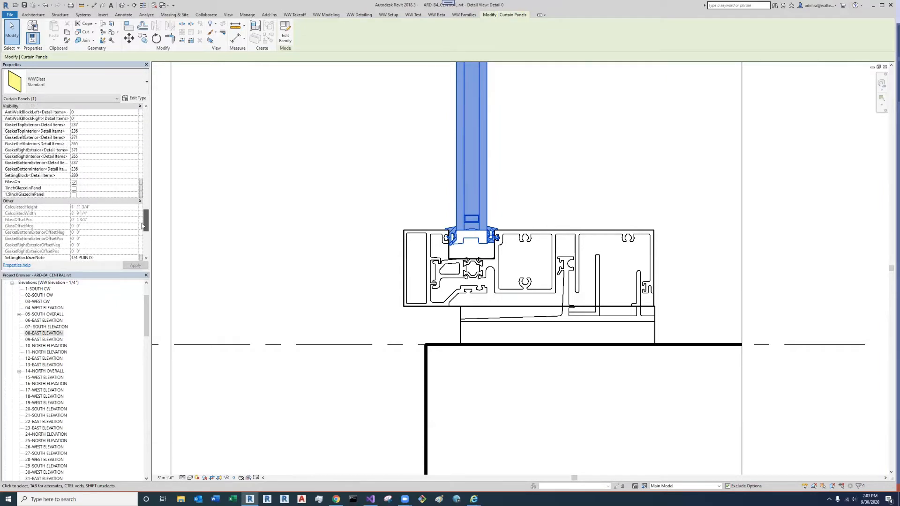
left_click(120, 169)
left_click(135, 169)
left_click_drag(197, 196, 200, 184)
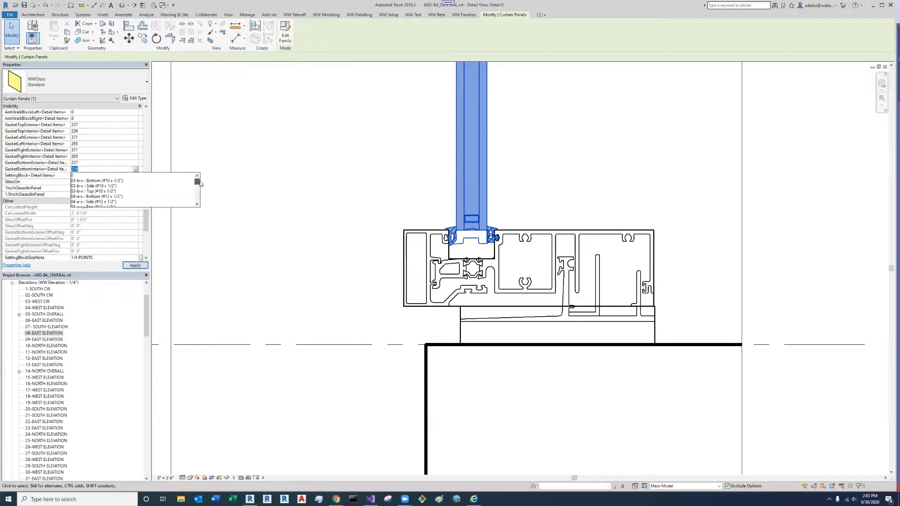
left_click(130, 177)
left_click(107, 163)
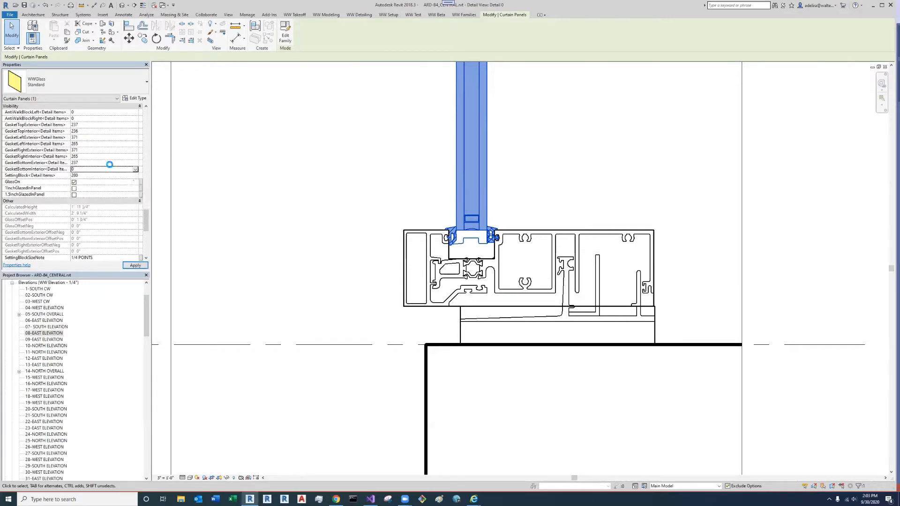
left_click(135, 163)
left_click_drag(198, 183, 198, 173)
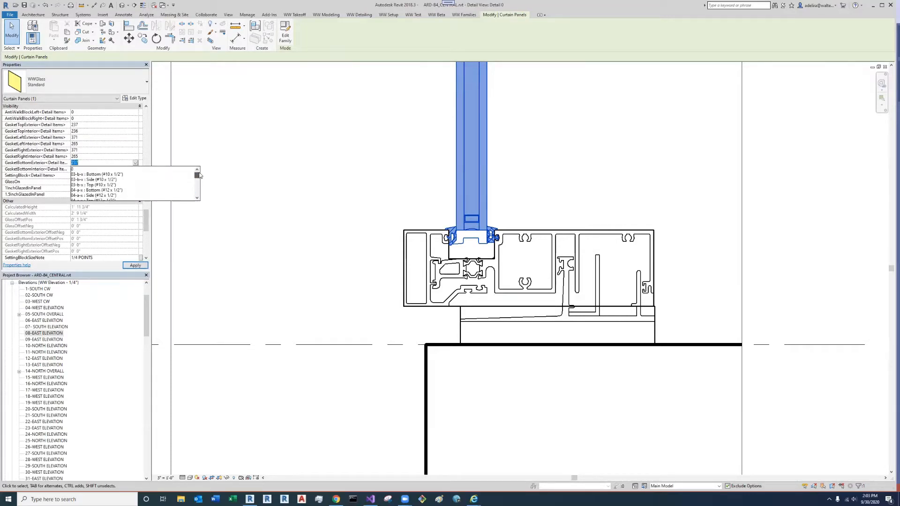
left_click(157, 170)
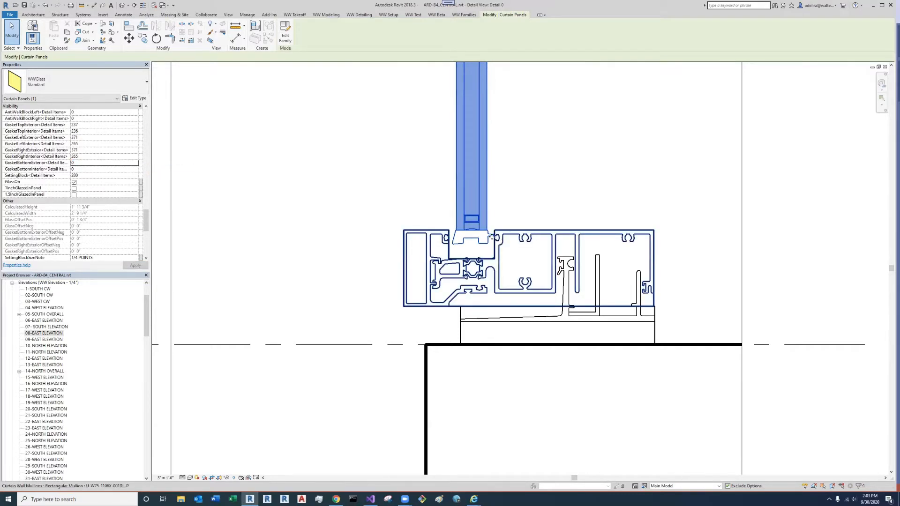
left_click(318, 221)
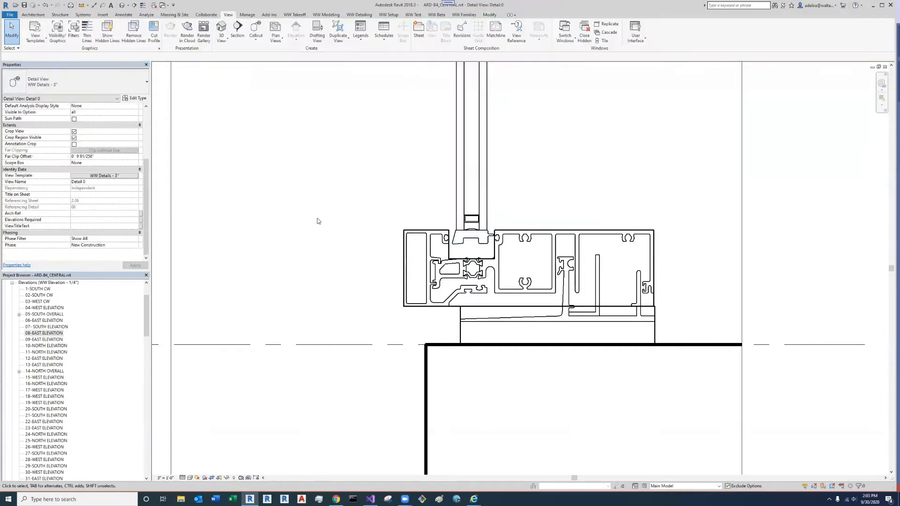
- Close the detail and elevation views to return to the 3D view, and open Glass Generator 3
left_click(885, 67)
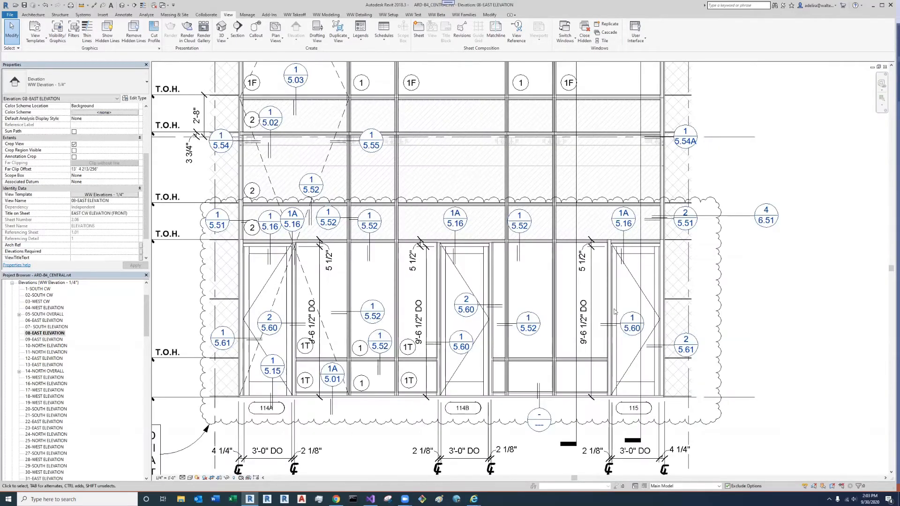
left_click(884, 67)
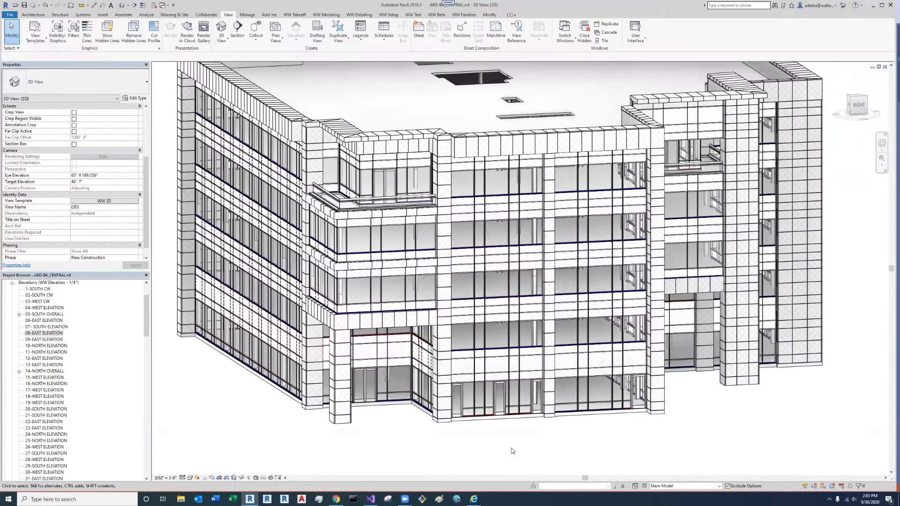
left_click(316, 14)
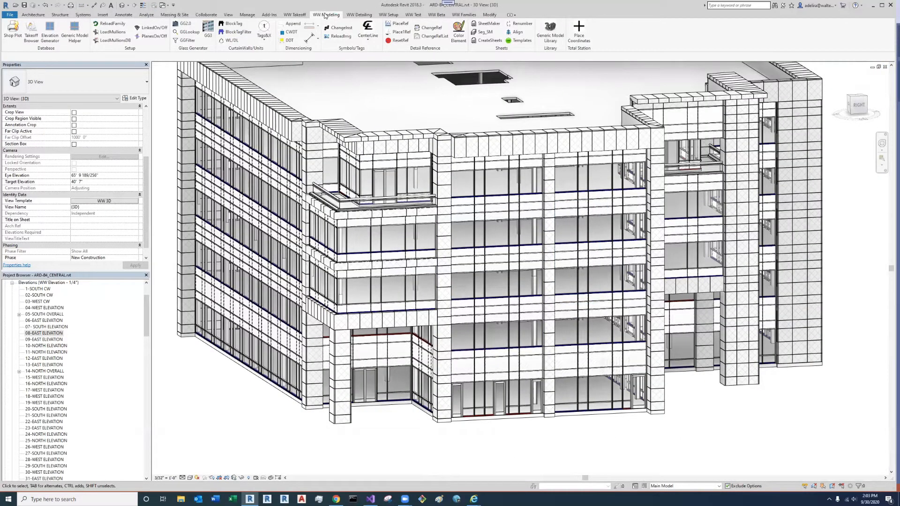
left_click(209, 37)
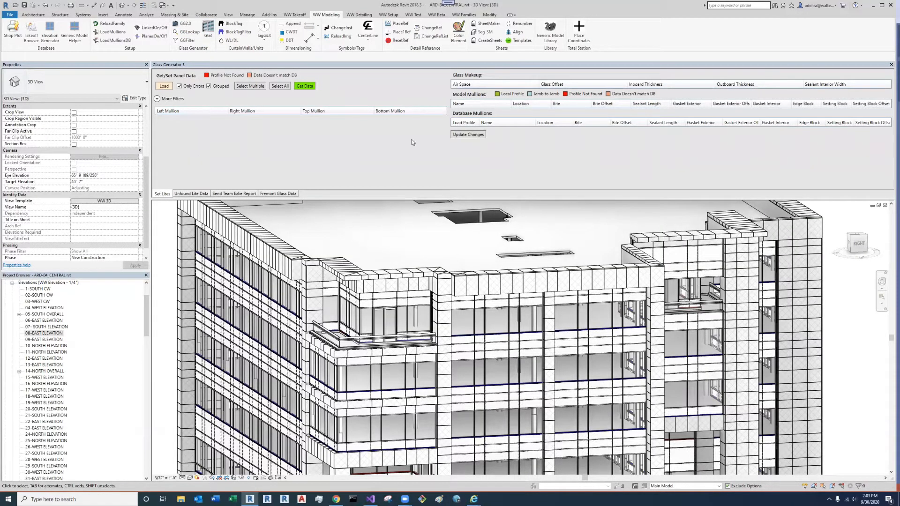
- Get the data for the glass generator's database file and dismiss the completion notice
left_click(305, 88)
left_click(305, 86)
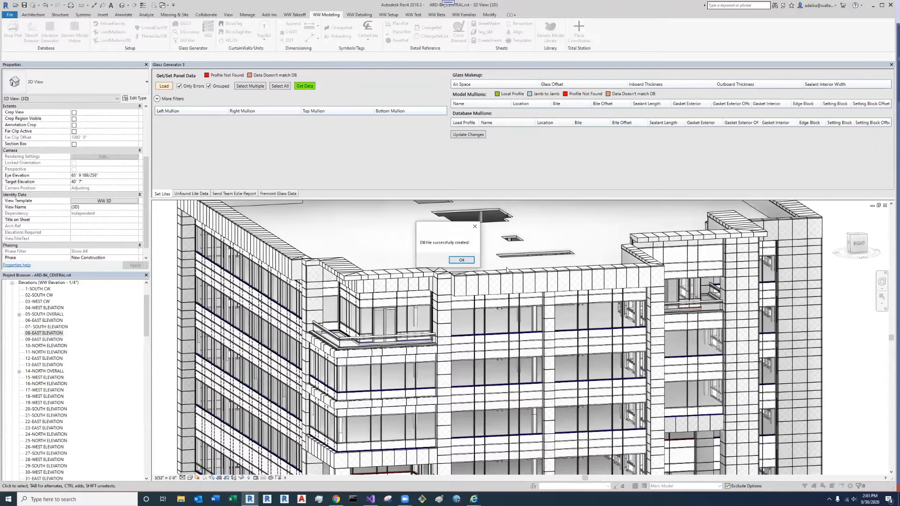
left_click(461, 260)
- Load a multiple selection covering the ground-floor curtain wall bays on the front facade into the glass generator
scroll(478, 360, "down", 5)
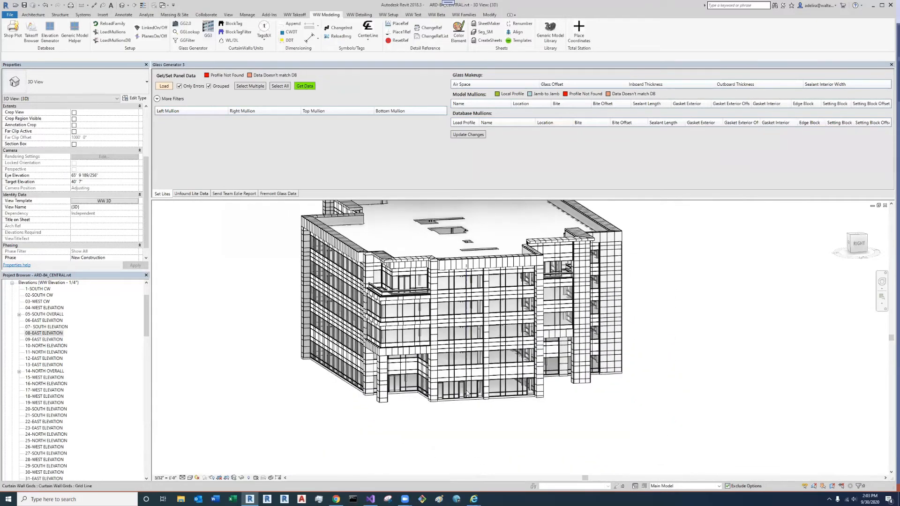
scroll(477, 361, "up", 5)
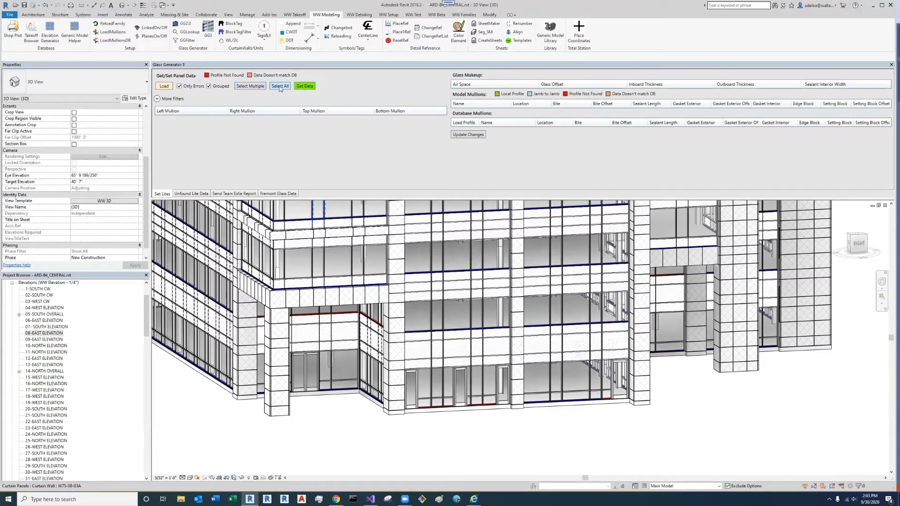
left_click(243, 87)
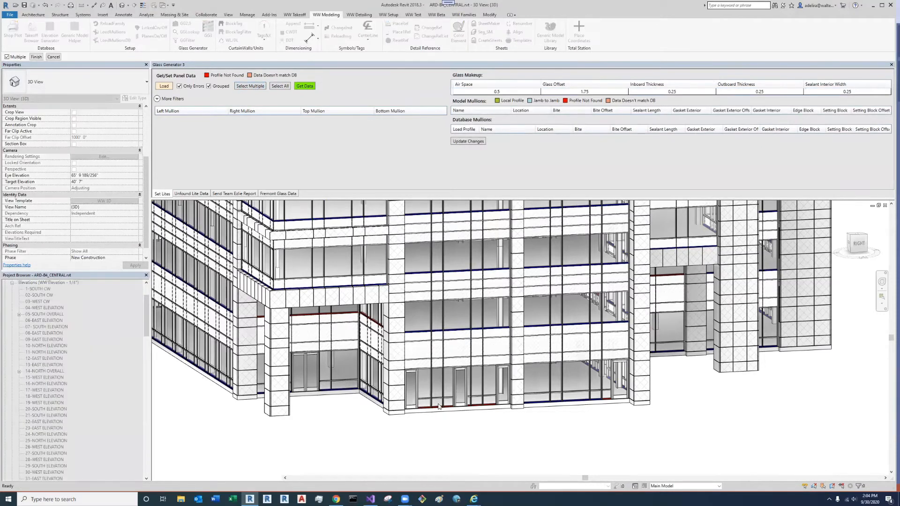
scroll(439, 406, "up", 4)
left_click(429, 401)
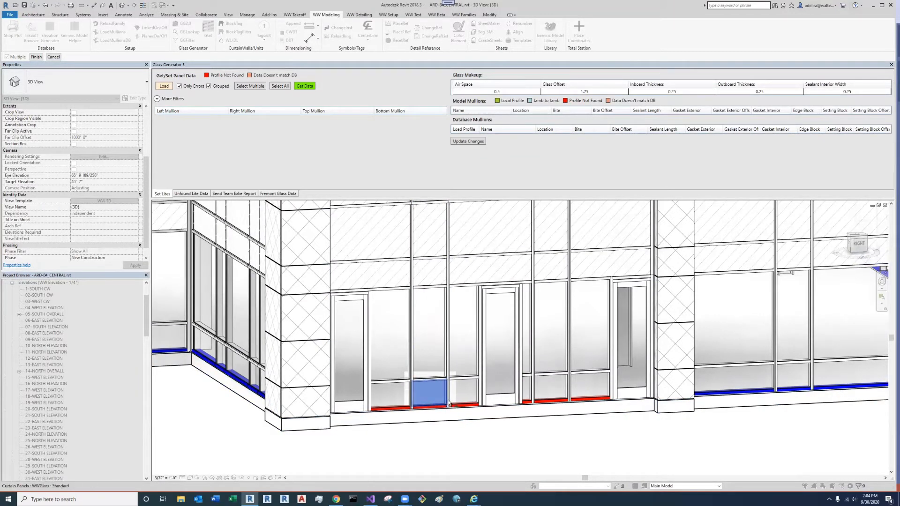
left_click(449, 404)
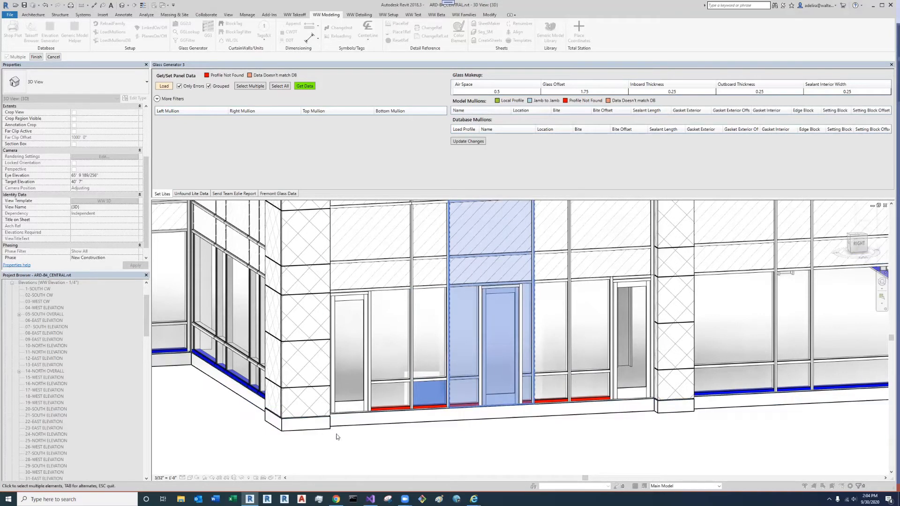
scroll(327, 442, "down", 2)
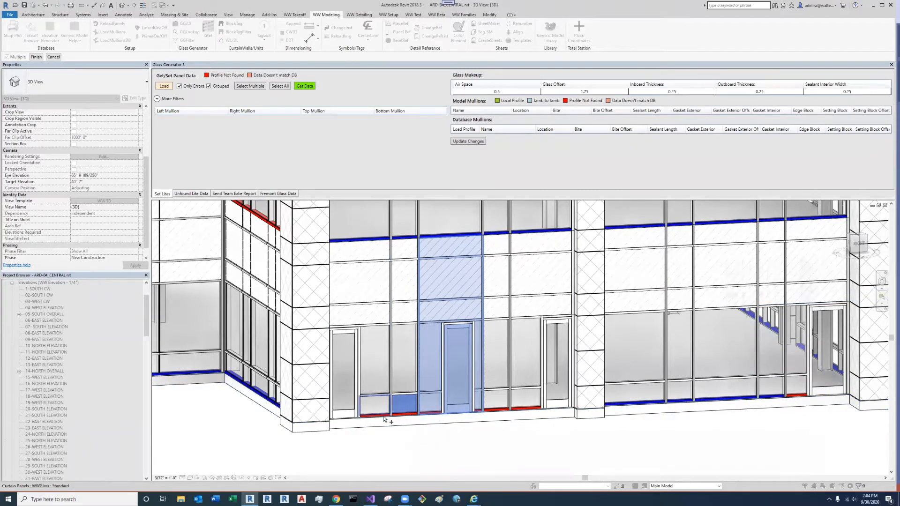
left_click(384, 418)
scroll(384, 418, "down", 3)
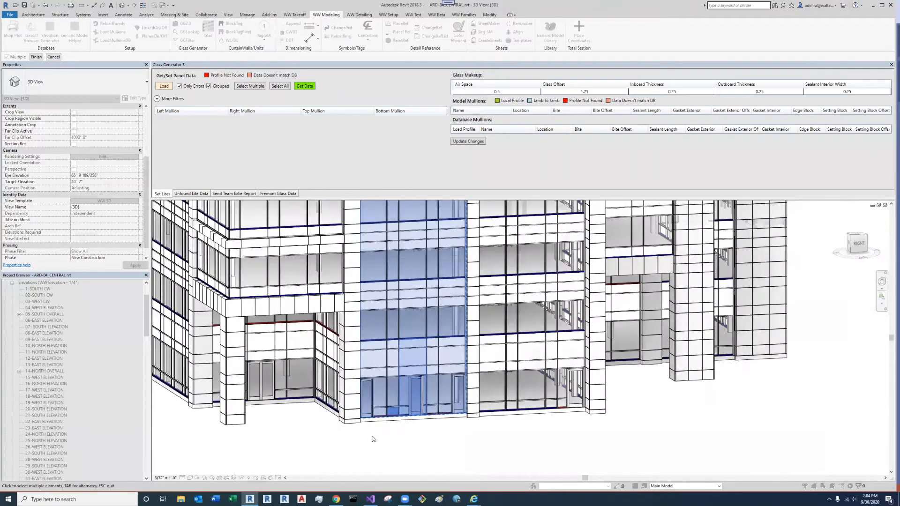
left_click(574, 338)
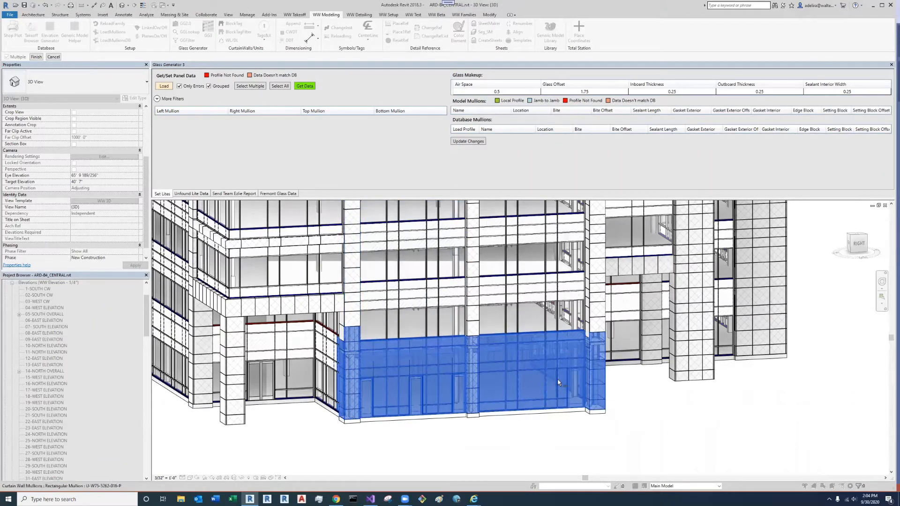
left_click(36, 57)
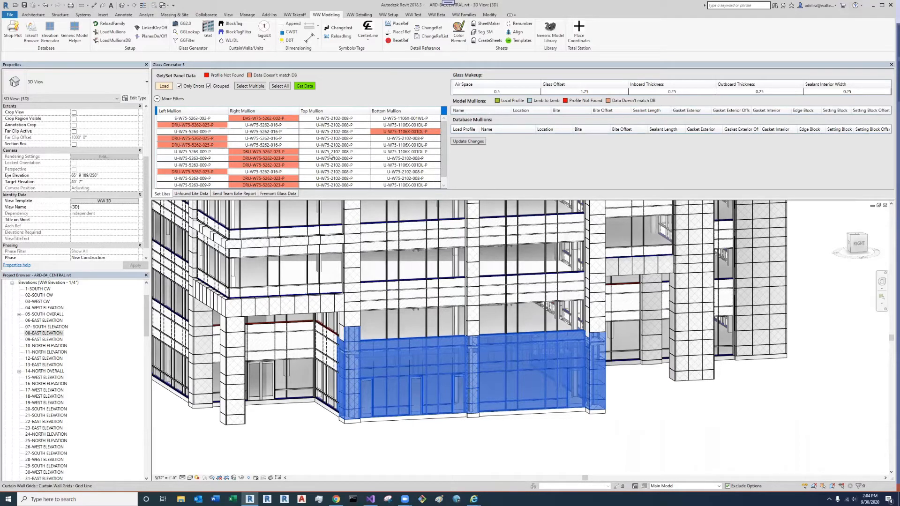
- Step through the first mismatched panel groups and locate the one with flagged bottom mullion U-W75-1106X-001DL-P in the model, enlarging the generator pane
left_click(322, 120)
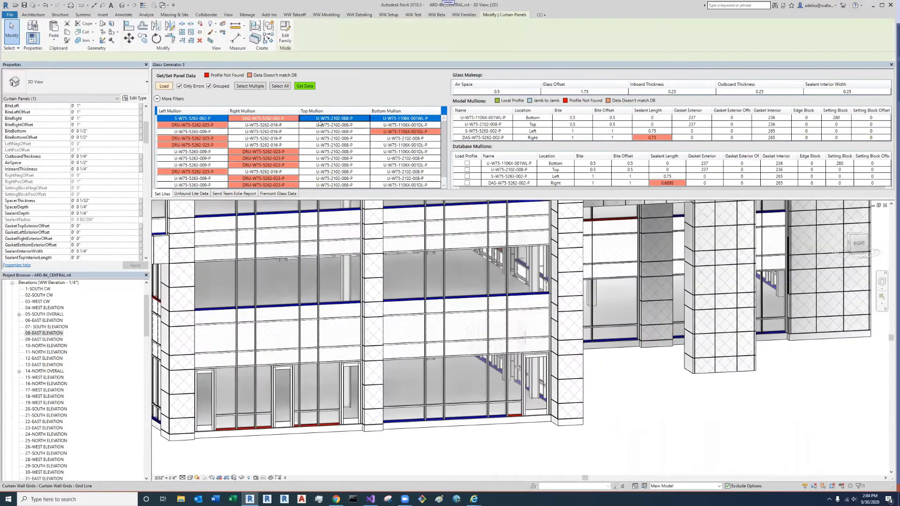
left_click(300, 125)
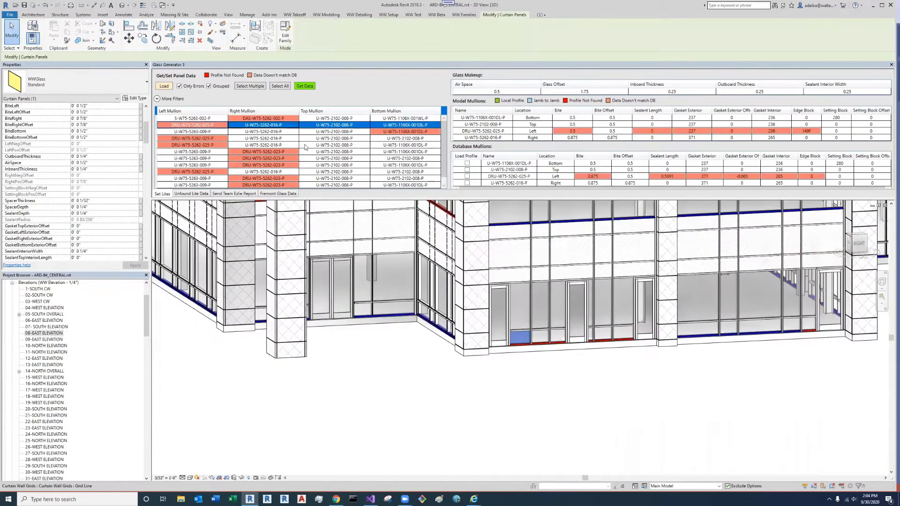
left_click(303, 133)
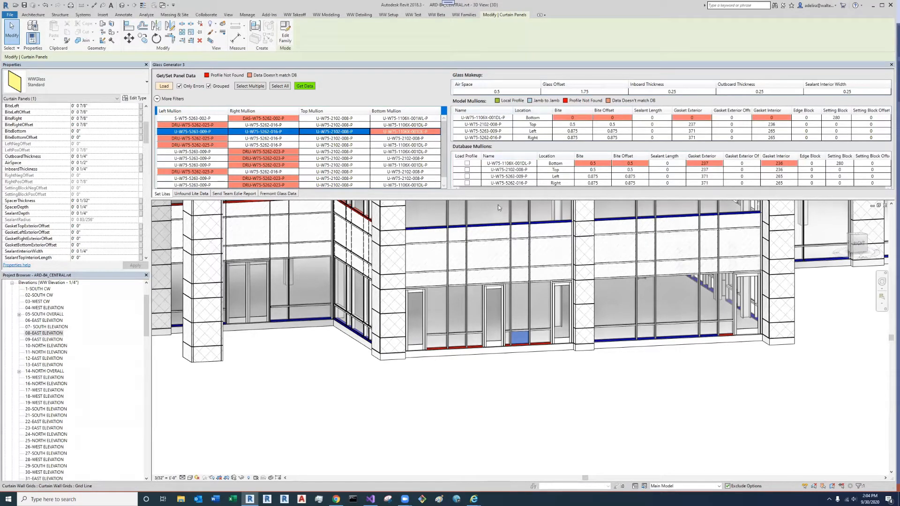
left_click_drag(496, 199, 496, 218)
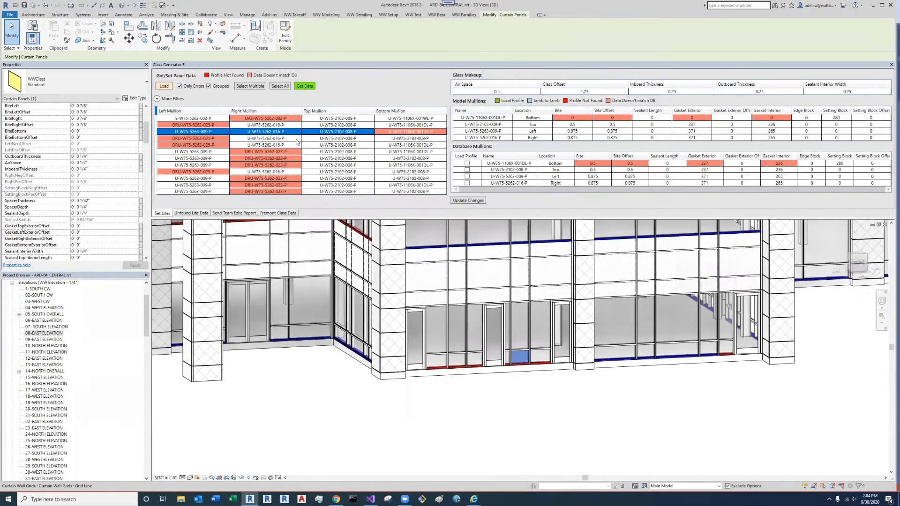
scroll(495, 322, "up", 4)
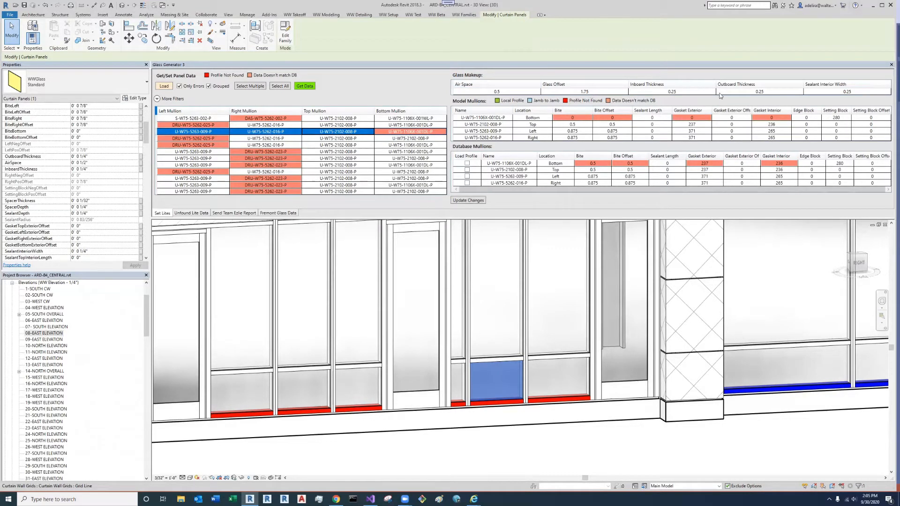
- Examine the selected panel's glass makeup and compare its model mullion values with the database mullion values, especially for the bottom mullion
left_click(590, 92)
left_click(517, 91)
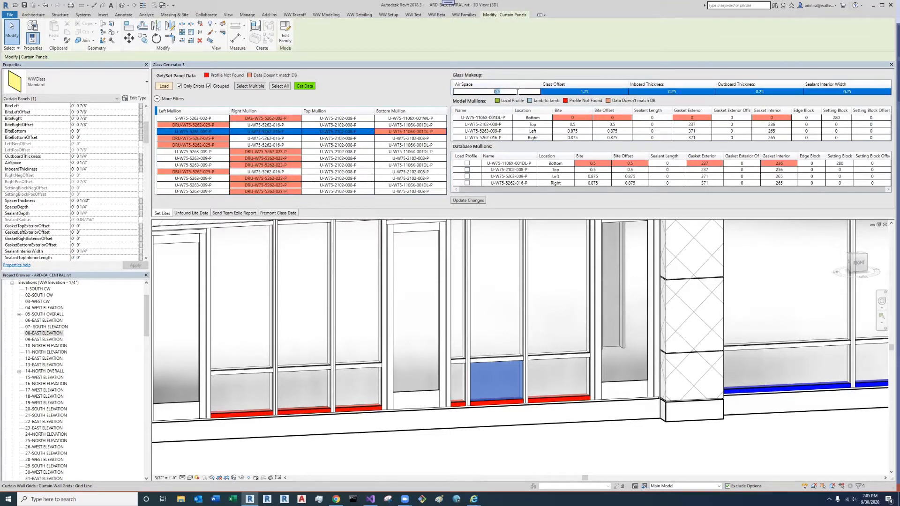
left_click_drag(512, 92, 447, 93)
left_click(467, 132)
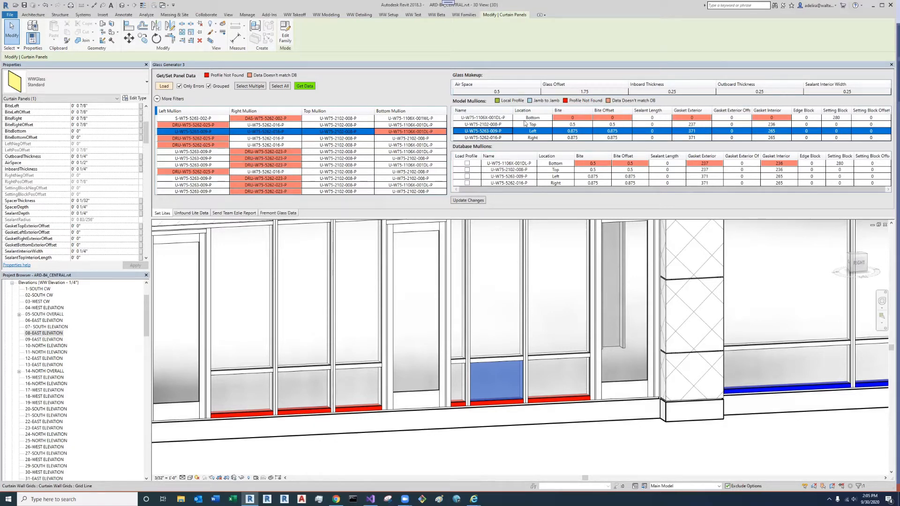
left_click(515, 119)
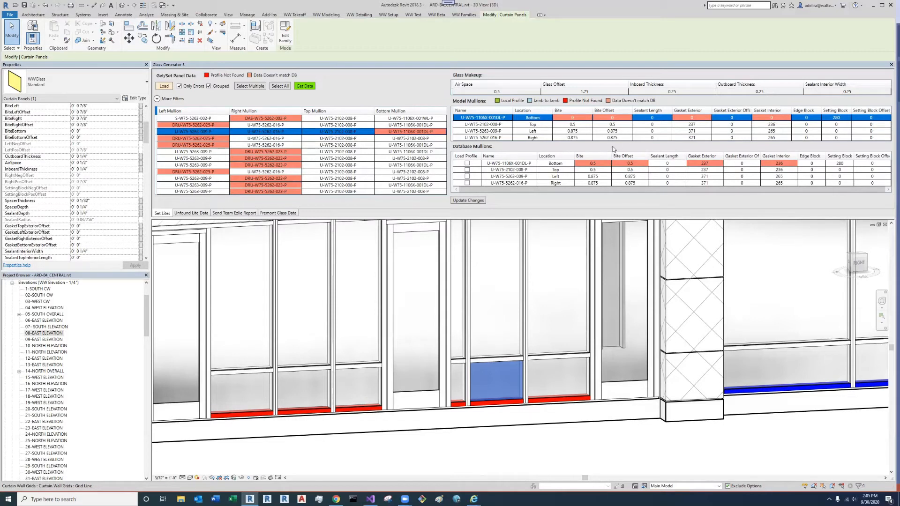
left_click(609, 131)
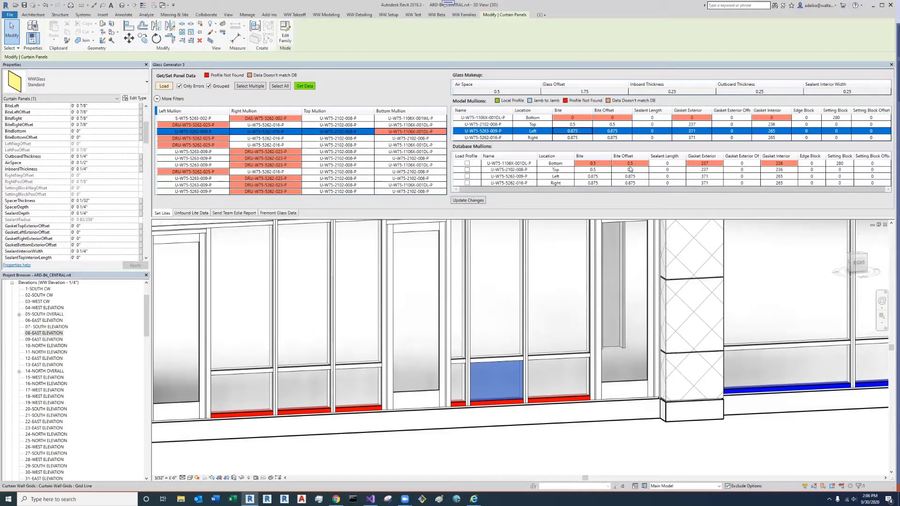
left_click(522, 165)
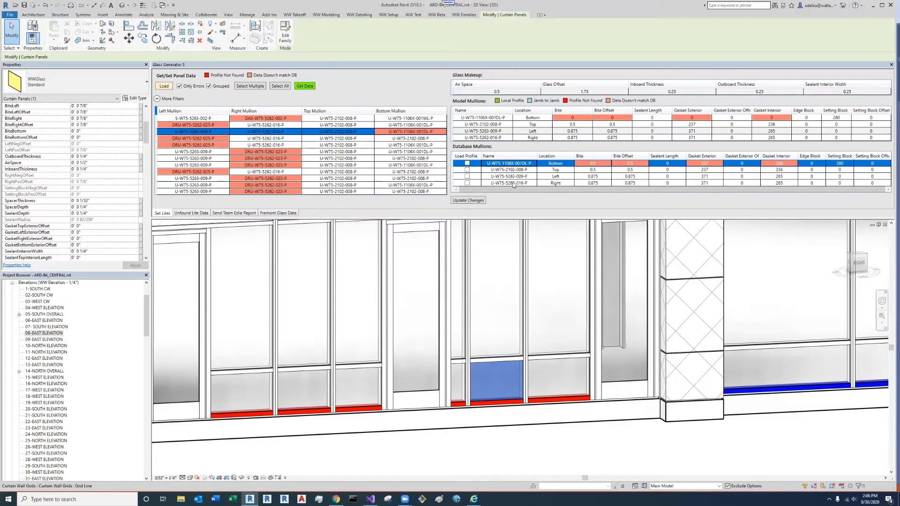
middle_click(500, 358)
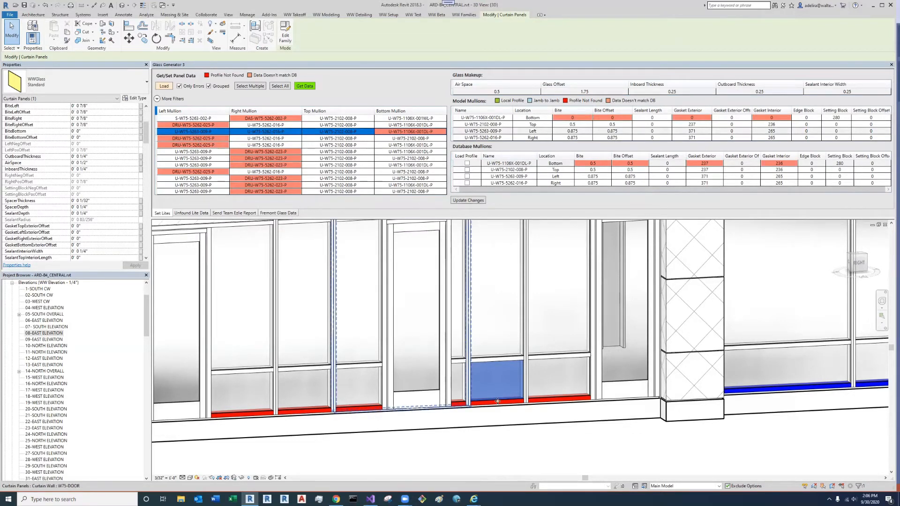
scroll(498, 396, "down", 1)
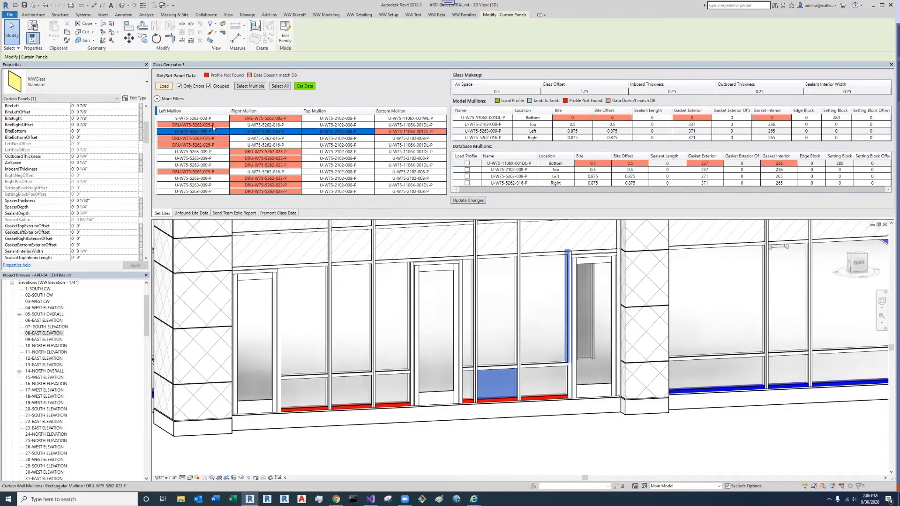
- List all panel groups instead of only those with errors, and inspect the mullion data of several groups
left_click(208, 87)
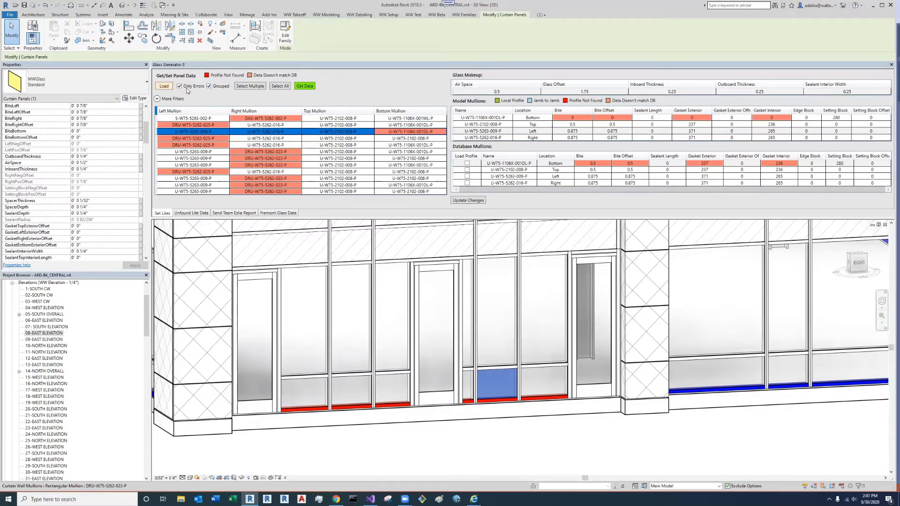
left_click(187, 88)
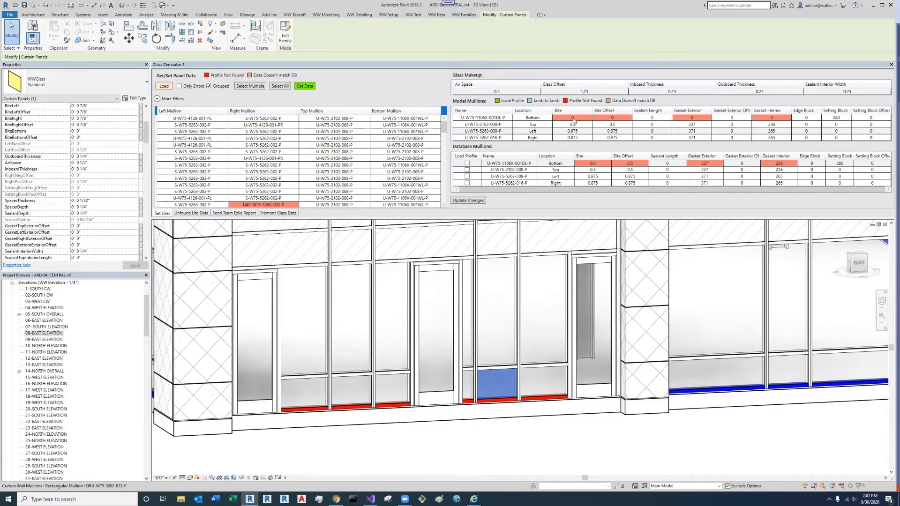
left_click(246, 139)
left_click(252, 149)
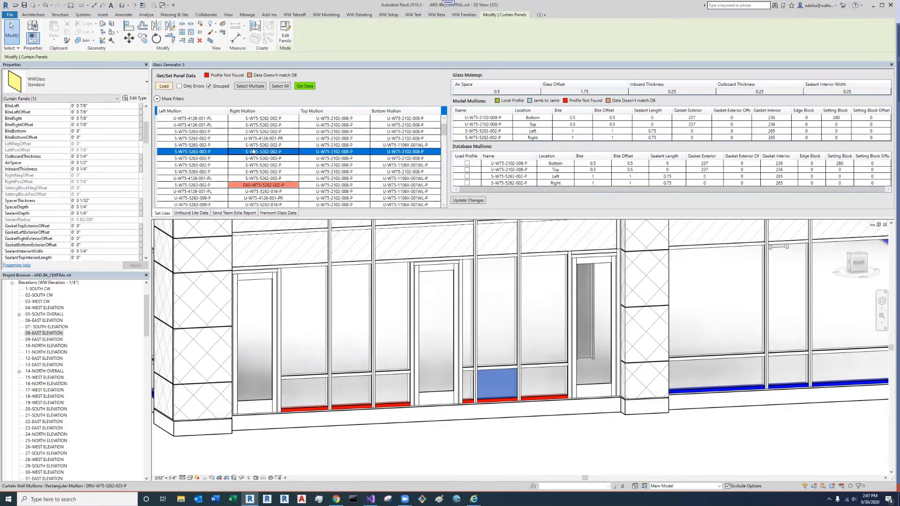
scroll(253, 149, "down", 2)
left_click(254, 145)
scroll(254, 145, "up", 1)
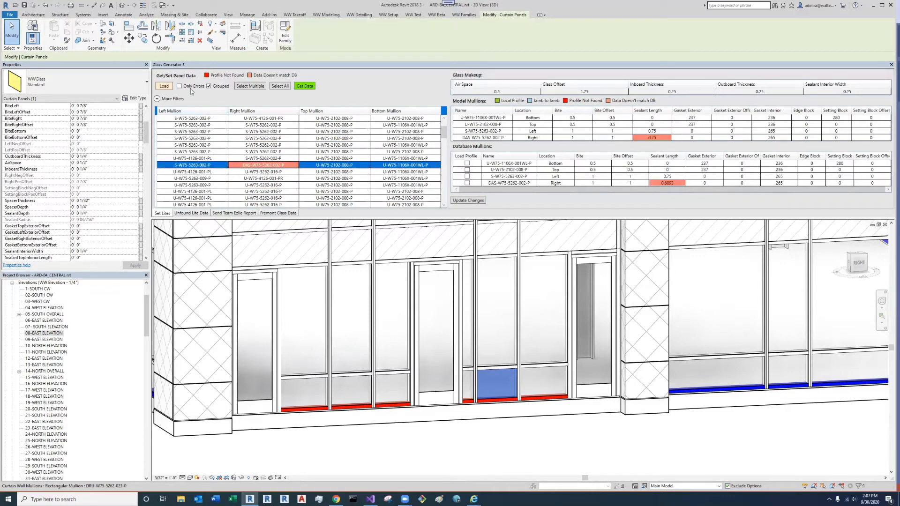
left_click(263, 160)
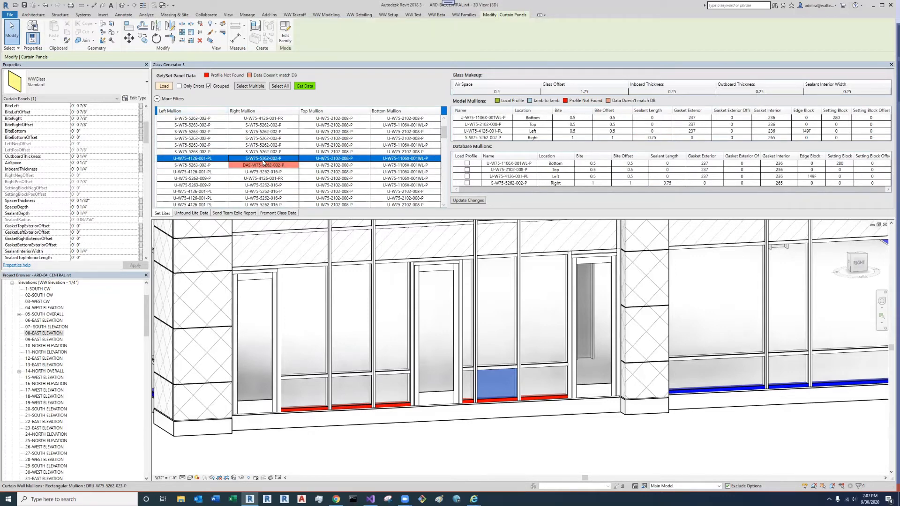
- Compare matching groups with the one flagged for right mullion DAS-W75-5262-002-P, and limit the list to errors again
scroll(264, 160, "up", 2)
scroll(265, 158, "down", 3)
scroll(268, 158, "up", 2)
left_click(270, 161)
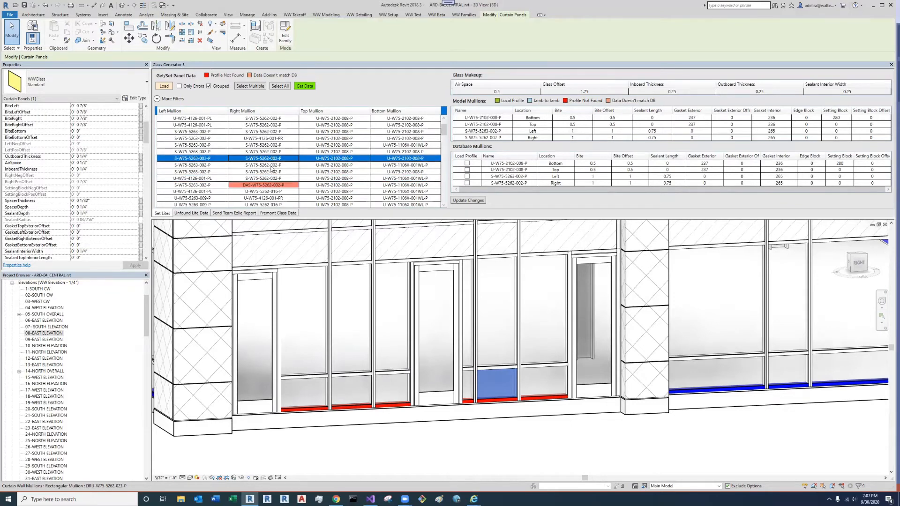
left_click(270, 180)
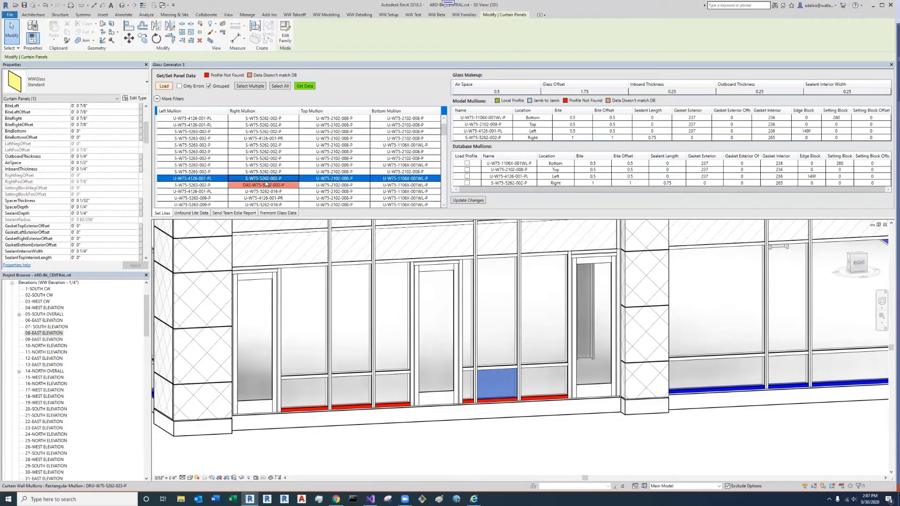
left_click(263, 173)
left_click(263, 179)
left_click(255, 186)
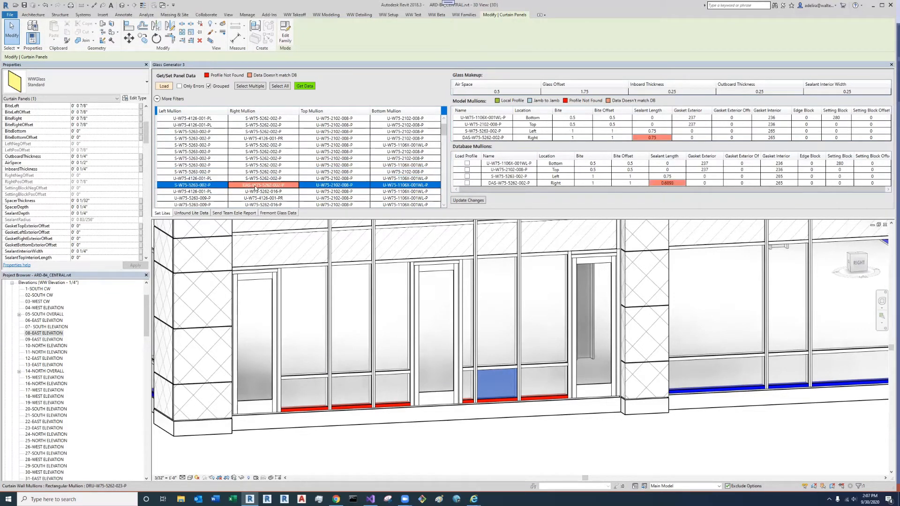
left_click(193, 86)
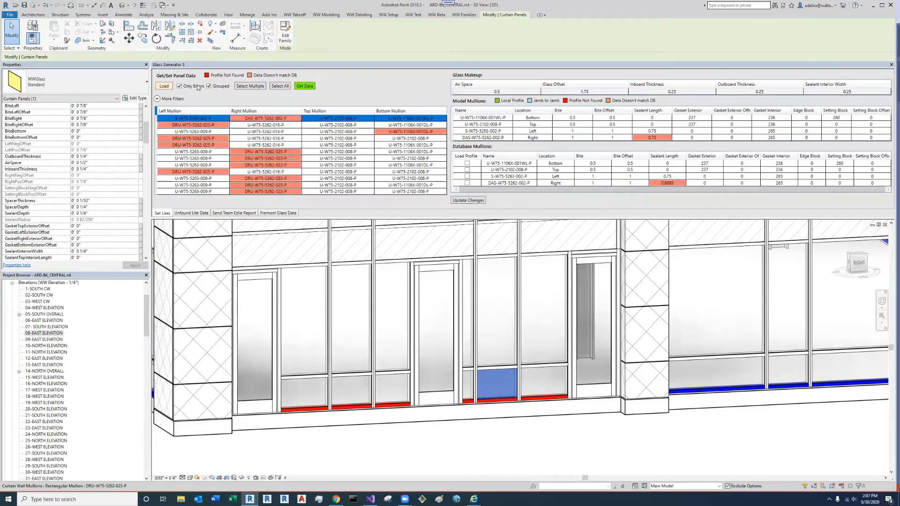
- Expand the additional filters and filter the panel groups by right mullion profile DRU-W75-5262-023-P
left_click(169, 100)
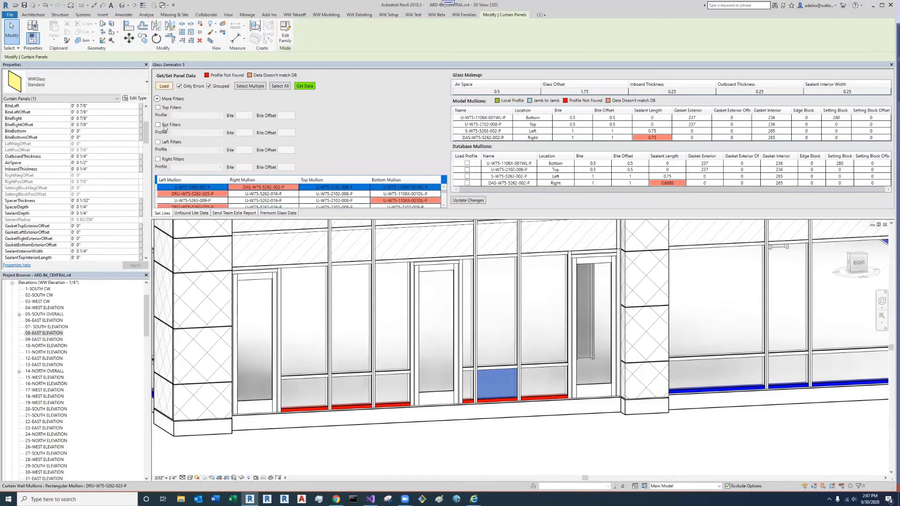
left_click(167, 160)
left_click(187, 167)
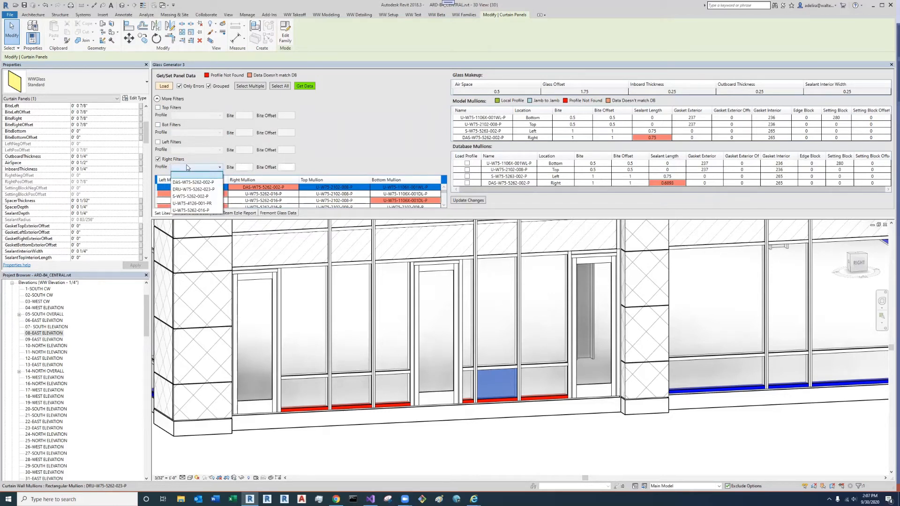
left_click(200, 204)
left_click(215, 167)
left_click(206, 190)
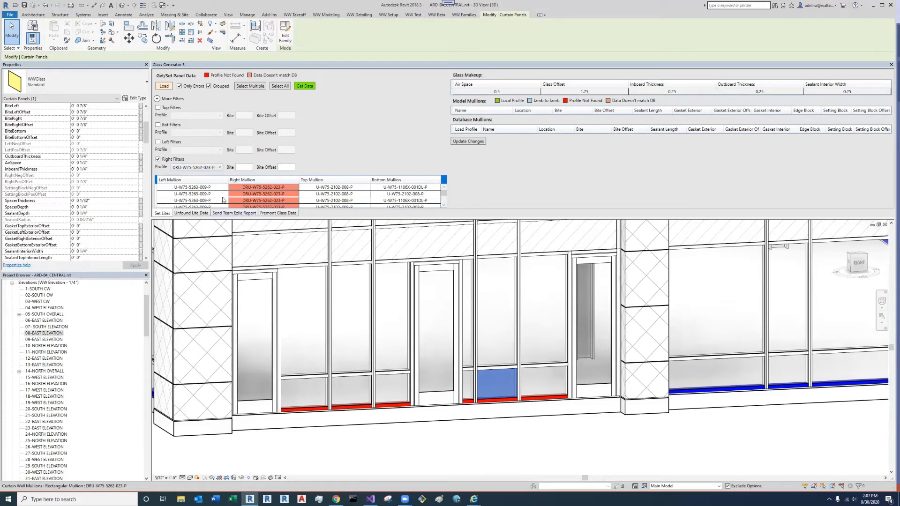
- Narrow the right mullion filter to a bite of 0.5, turn the right filter off again and collapse the additional filters
left_click(240, 167)
left_click(285, 167)
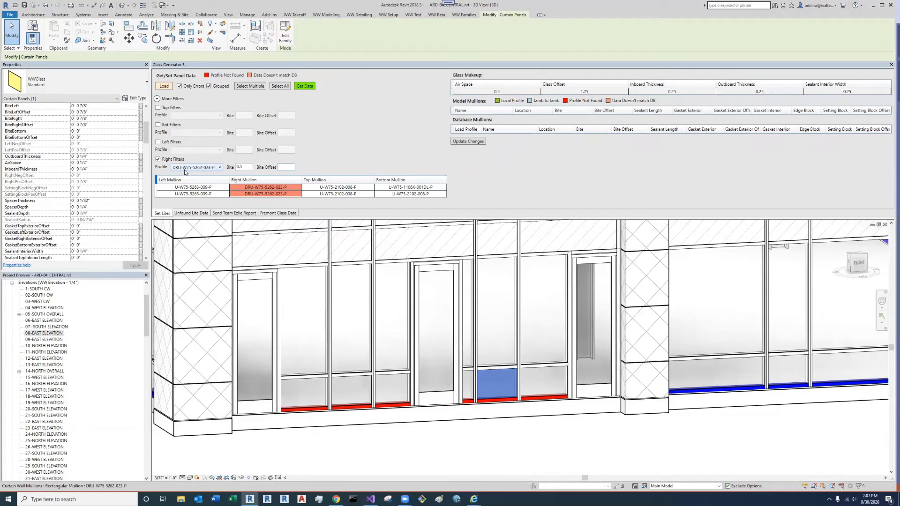
left_click(177, 168)
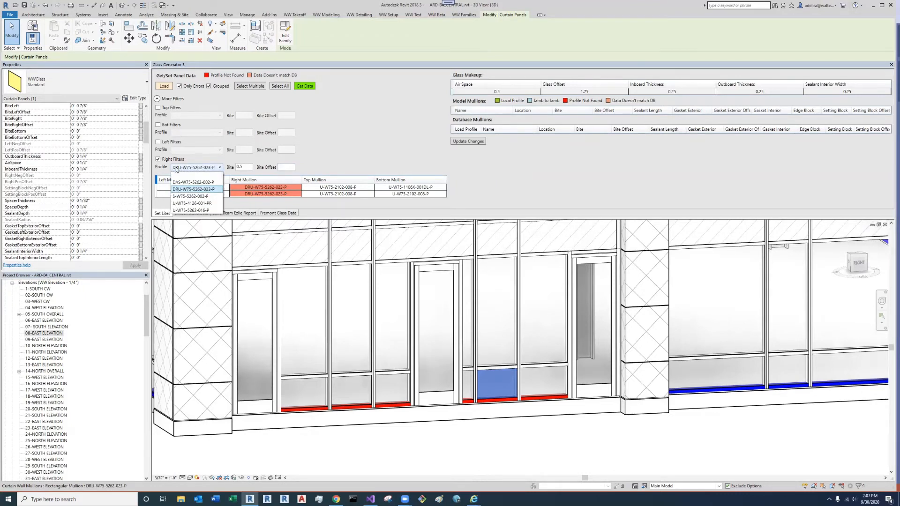
left_click(176, 168)
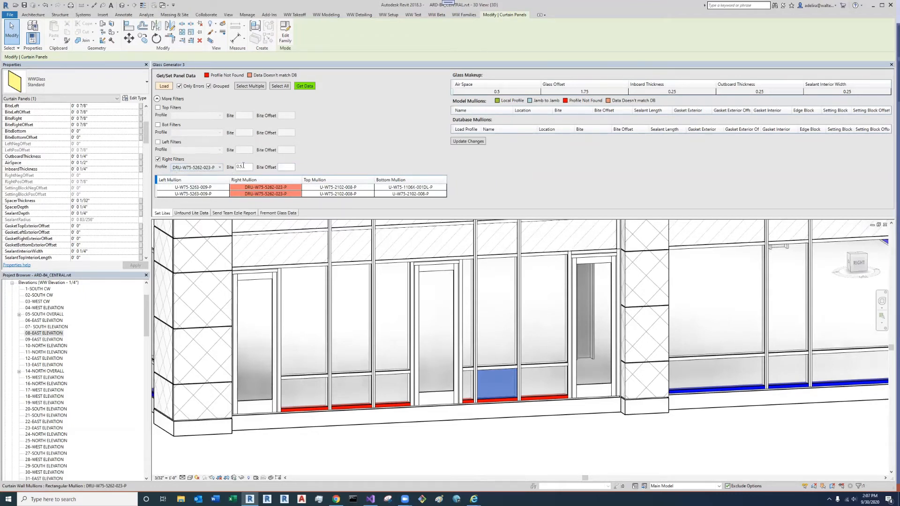
left_click(181, 161)
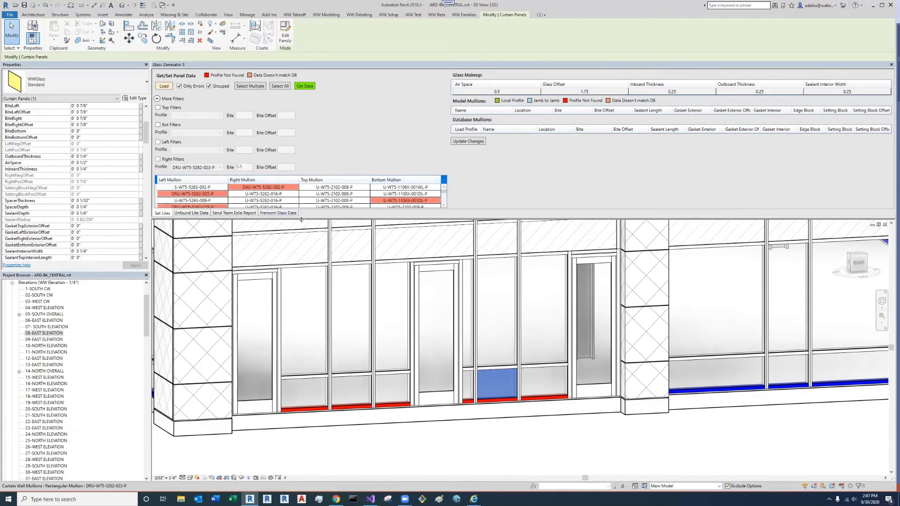
left_click(157, 98)
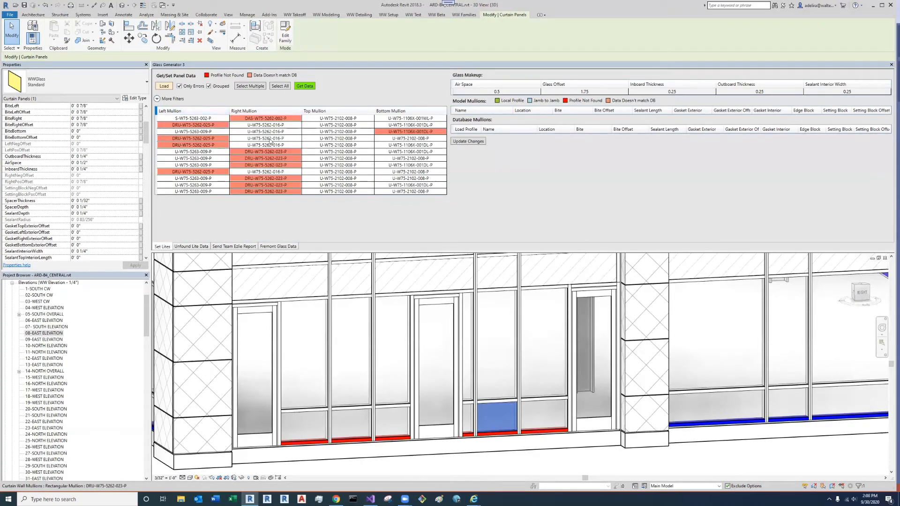
- Update the panel group with flagged bottom mullion U-W75-1106X-001DL-P to the database values and reload the selected panel's data
left_click(251, 121)
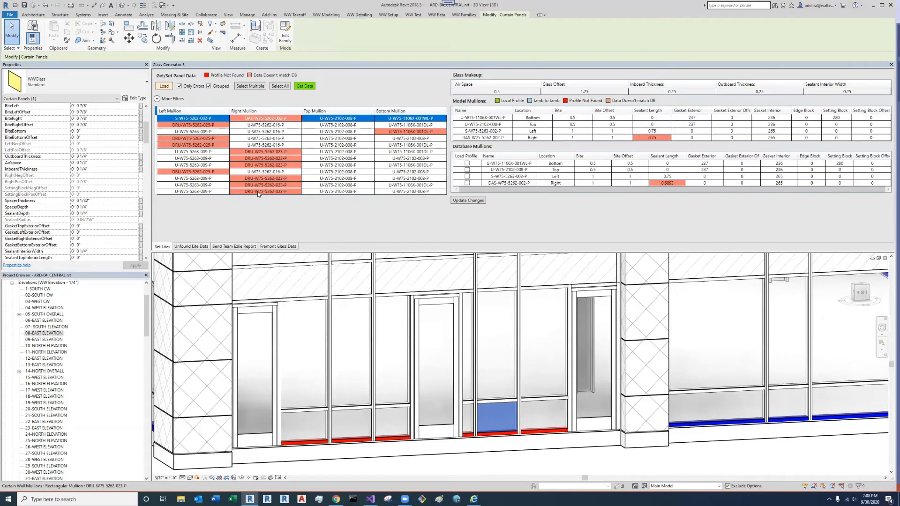
left_click(257, 194, "shift")
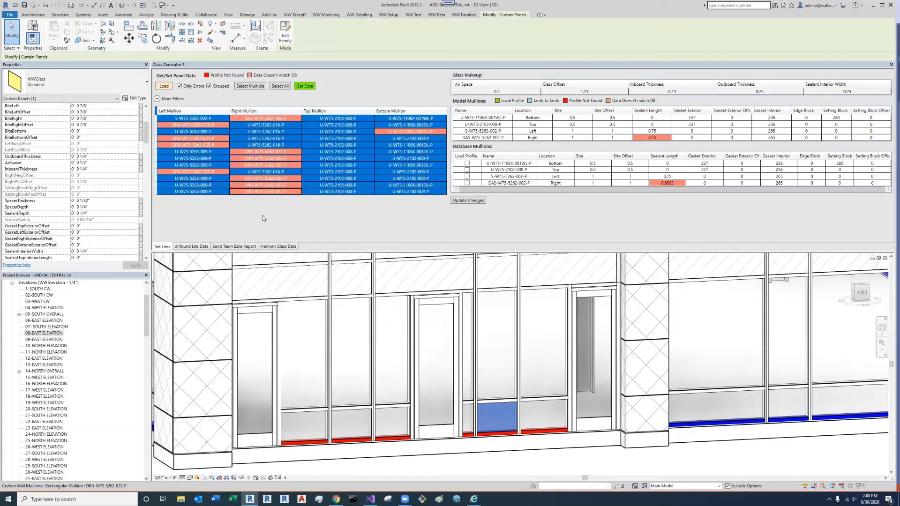
left_click(296, 139)
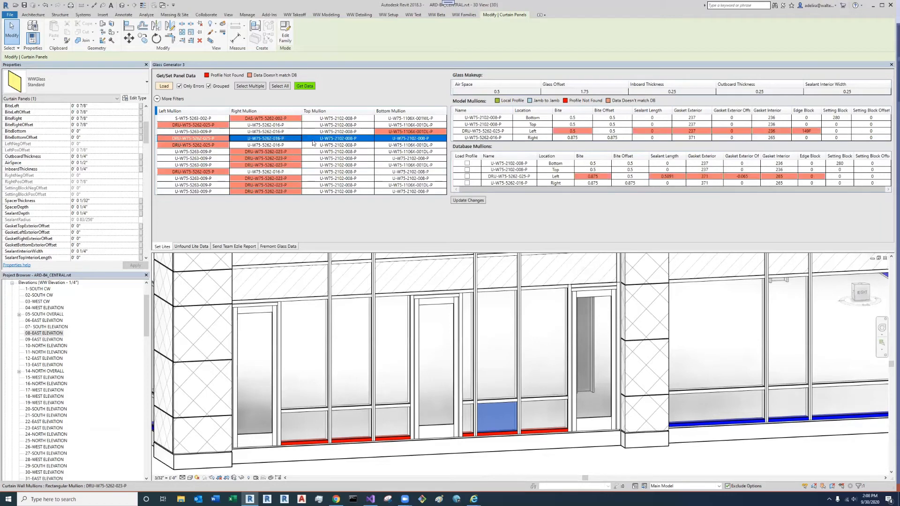
left_click(311, 132)
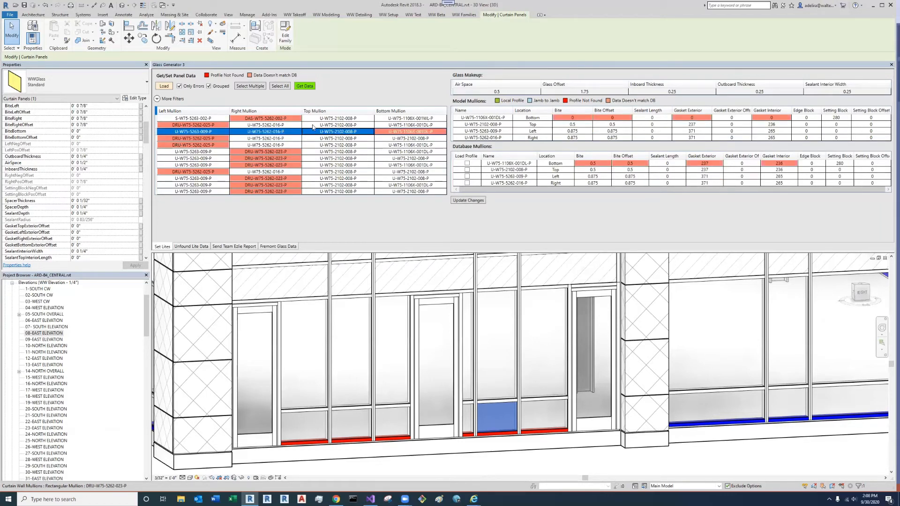
left_click(158, 88)
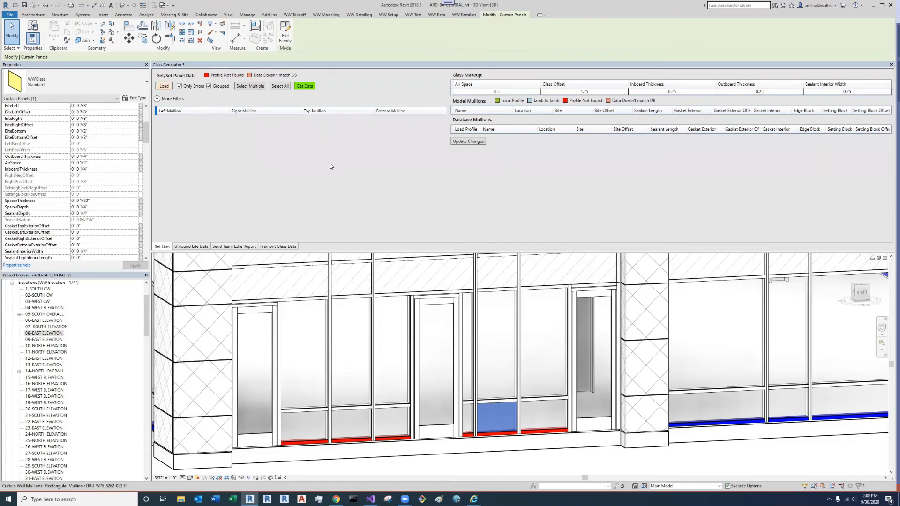
scroll(498, 357, "down", 2)
scroll(498, 359, "down", 3)
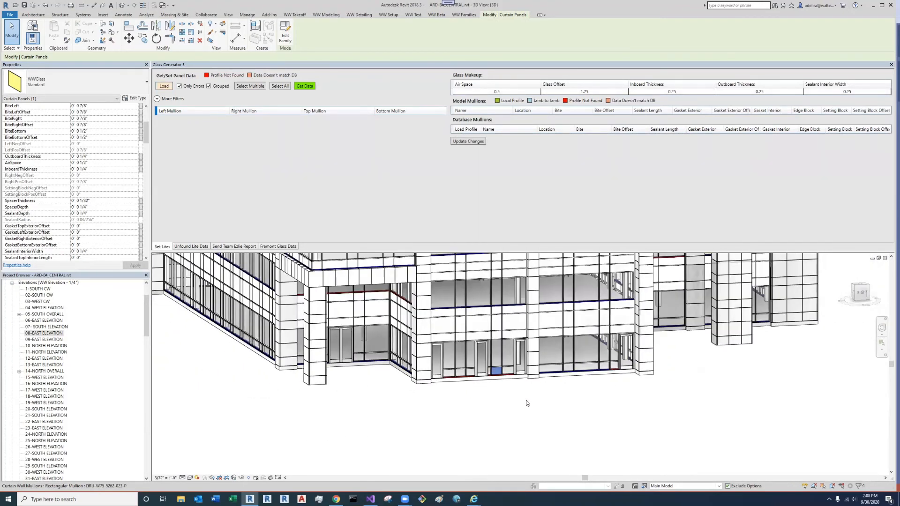
- Clear the panel selection, list all grouped panels instead of only errors, and review the group with mullions U-W75-5263-009-P, DRU-W75-5262-023-P and U-W75-2102-008-P at top and bottom
key("Escape")
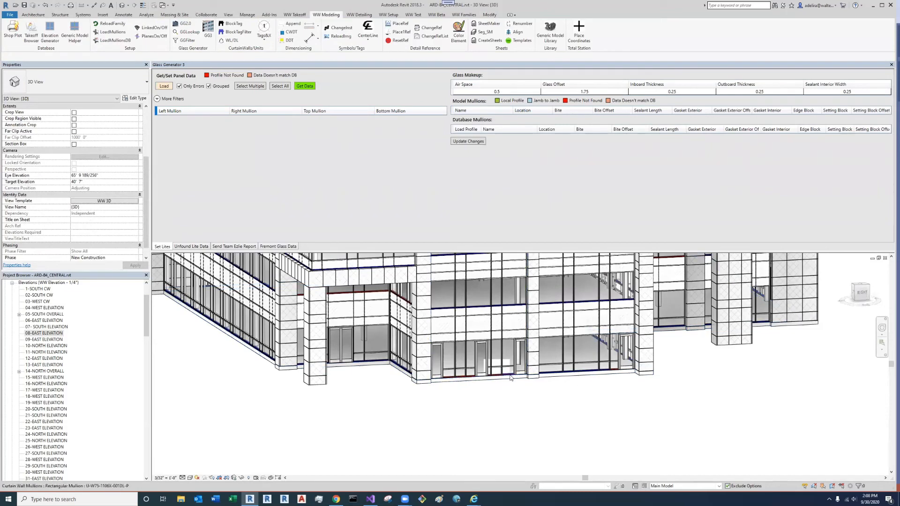
left_click(175, 98)
left_click(174, 98)
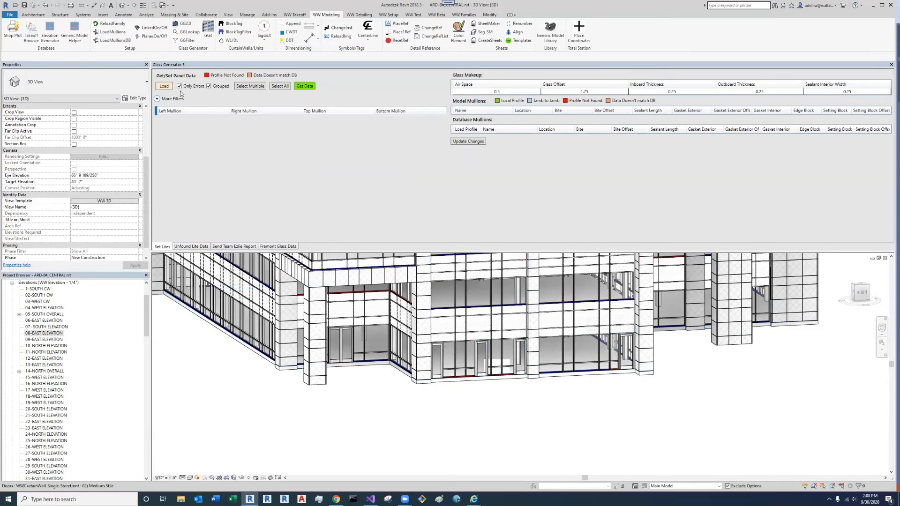
left_click(186, 87)
left_click(230, 139)
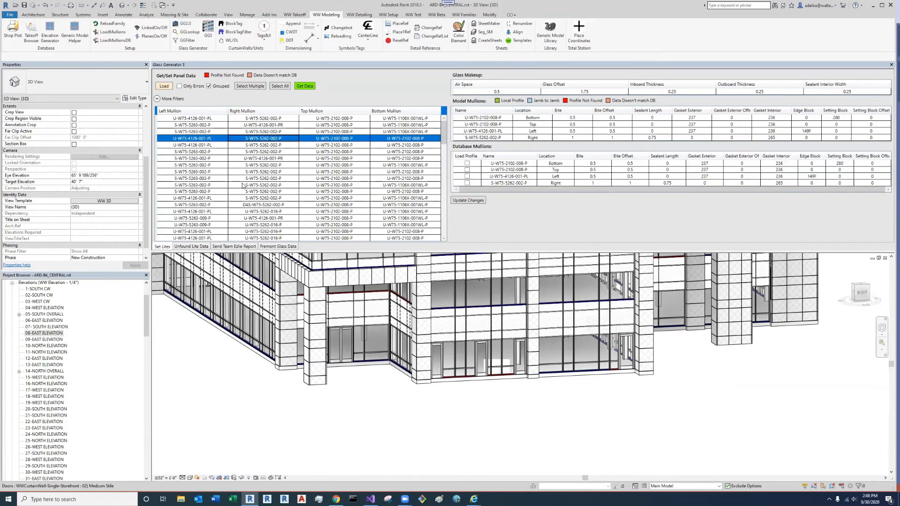
scroll(354, 216, "down", 5)
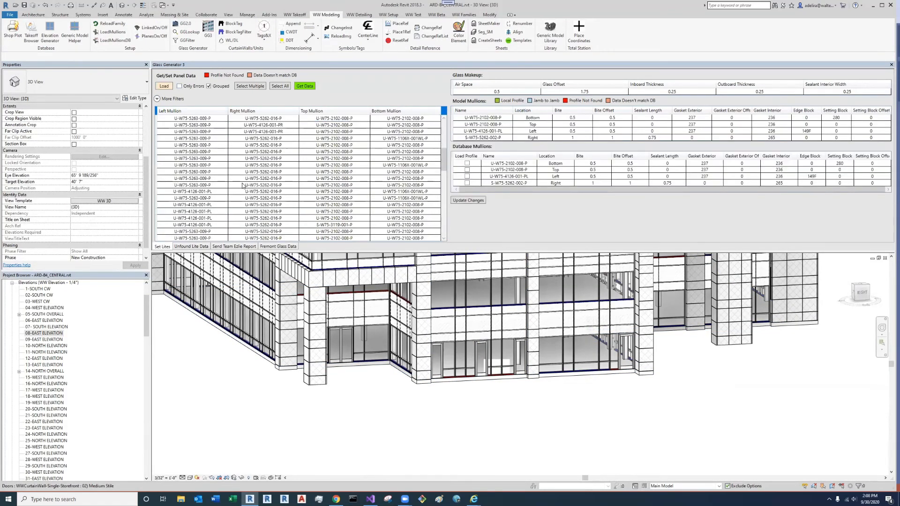
left_click(425, 219)
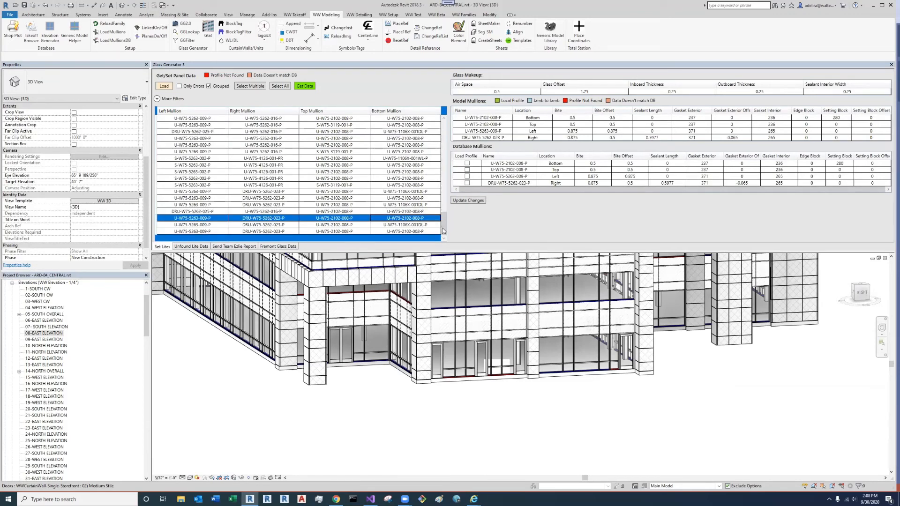
left_click_drag(443, 231, 443, 145)
- Briefly check the additional filters, collapse them again, and shrink the Glass Generator 3 pane to enlarge the model view
left_click(157, 98)
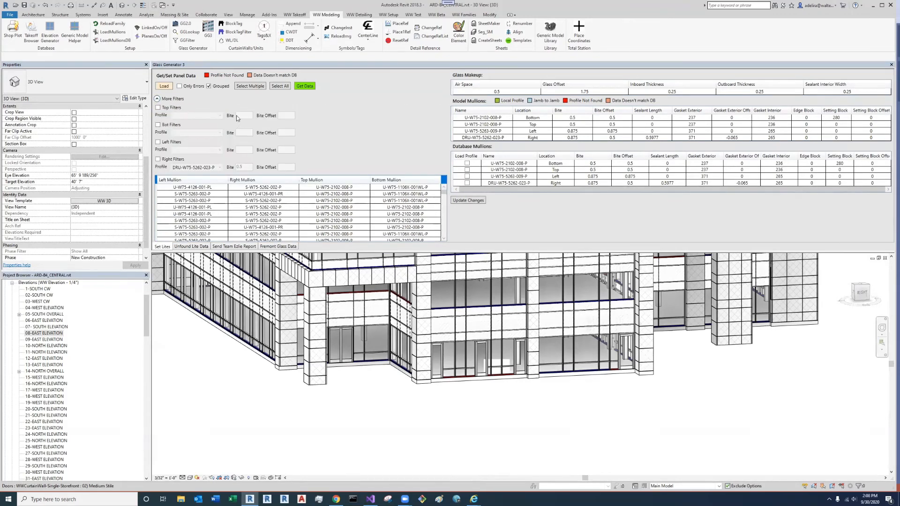
left_click(173, 100)
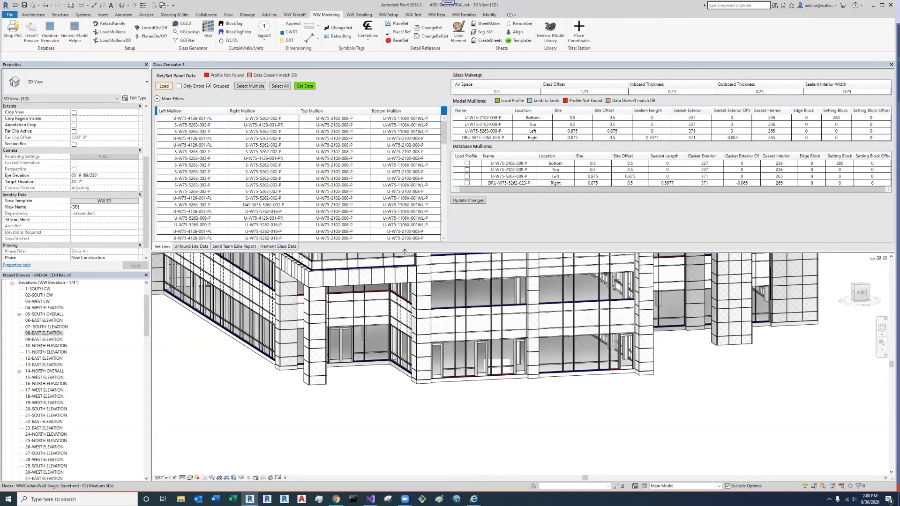
left_click_drag(402, 252, 402, 202)
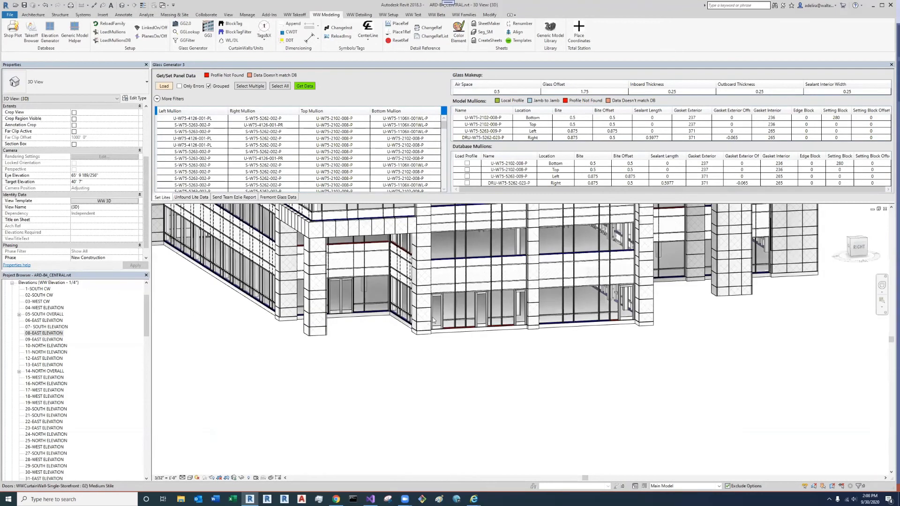
middle_click_drag(461, 397, 467, 401)
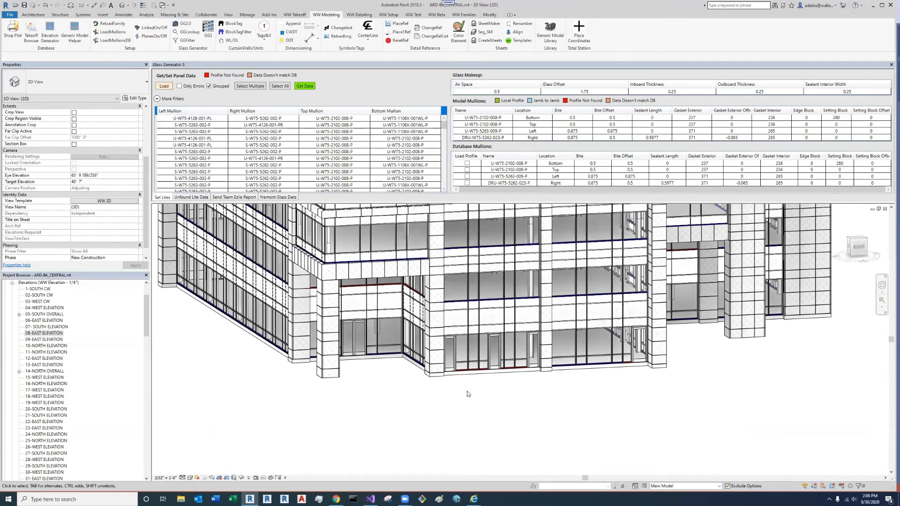
- Open the 08-EAST ELEVATION view and the unnumbered sill section between doors 114B and 115
left_click(49, 334)
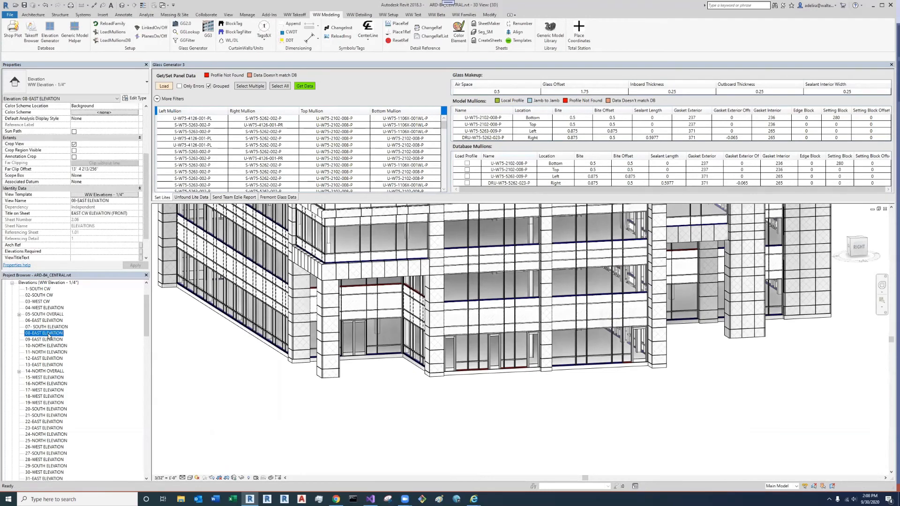
double_click(49, 335)
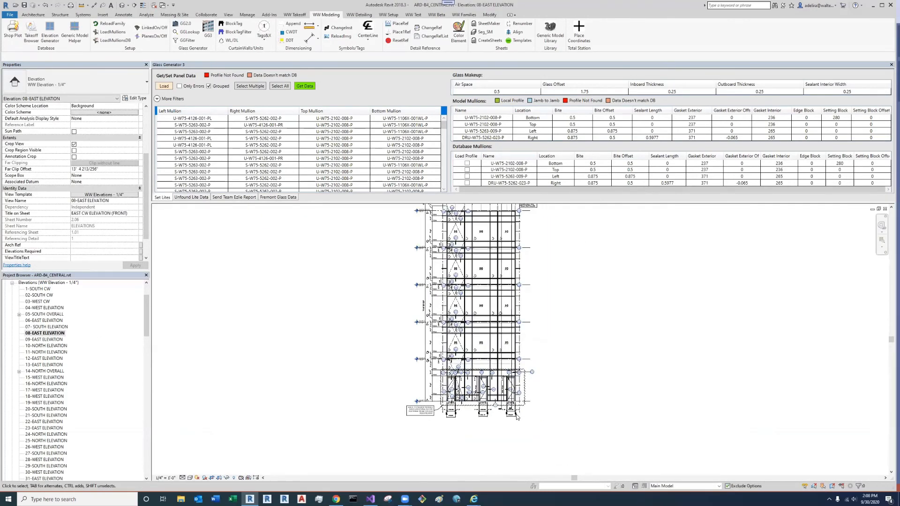
scroll(517, 417, "up", 5)
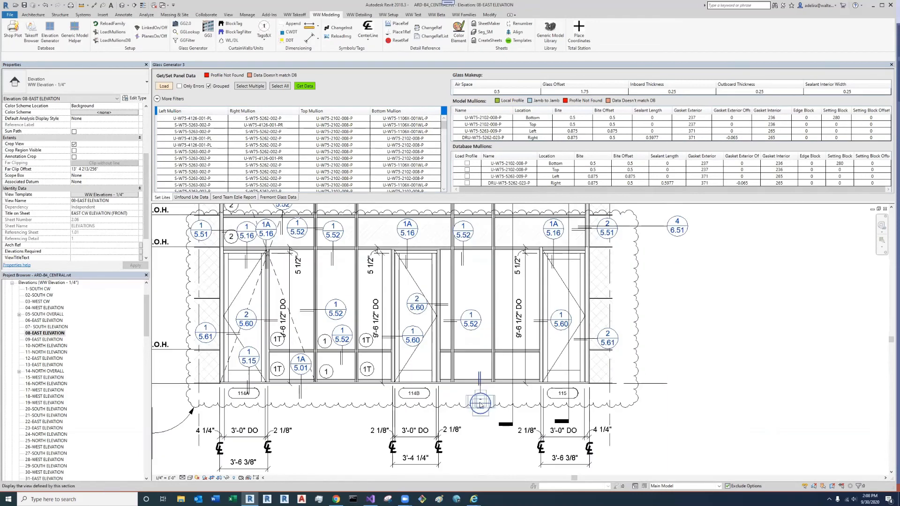
double_click(481, 403)
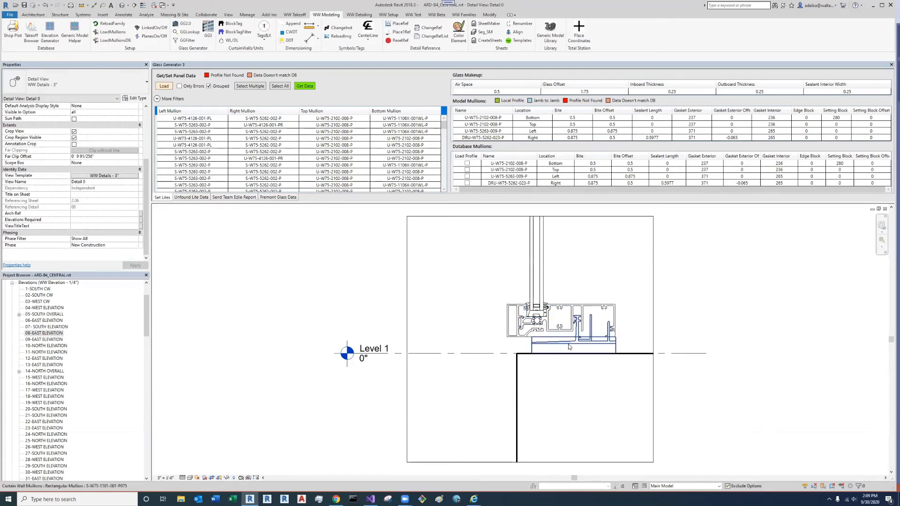
- Examine how the glass, gaskets and setting block sit in the bottom mullion, and close the sill detail view
scroll(557, 324, "up", 3)
middle_click_drag(526, 291, 537, 324)
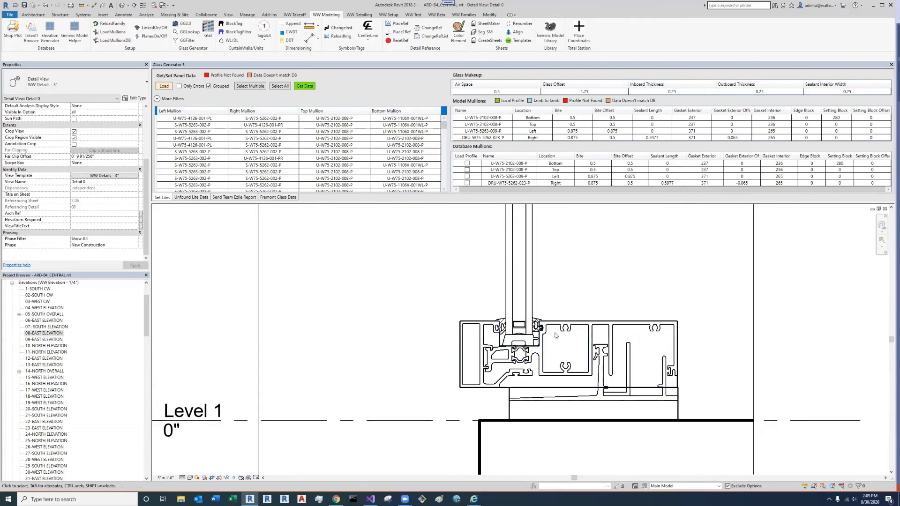
scroll(539, 328, "down", 1)
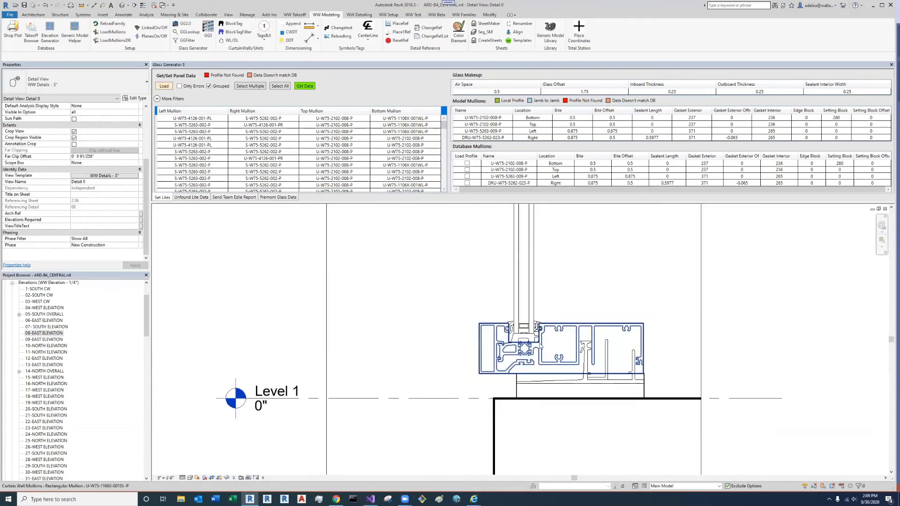
scroll(535, 334, "down", 1)
middle_click_drag(535, 334, 539, 349)
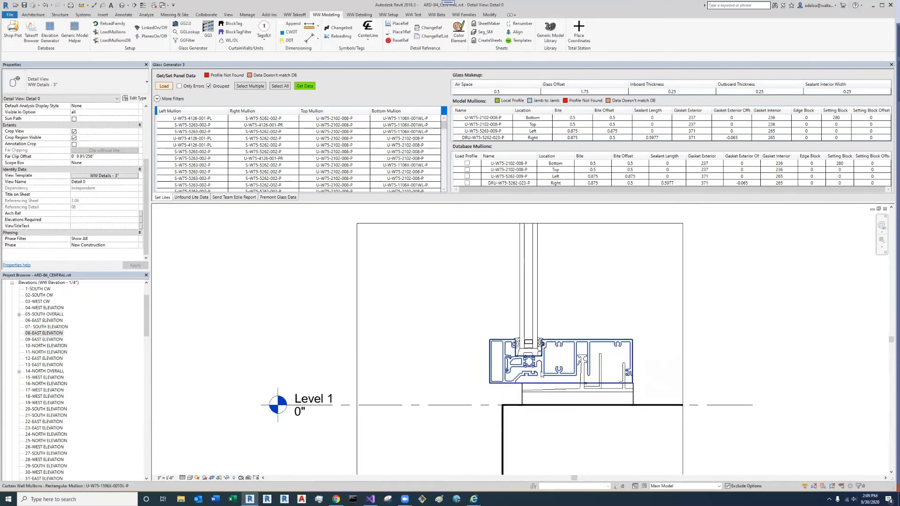
scroll(540, 372, "up", 2)
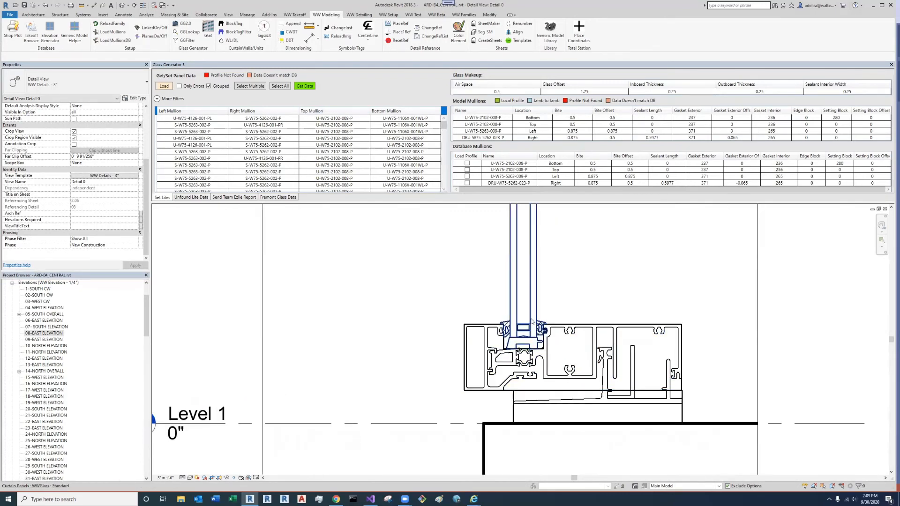
scroll(532, 330, "up", 2)
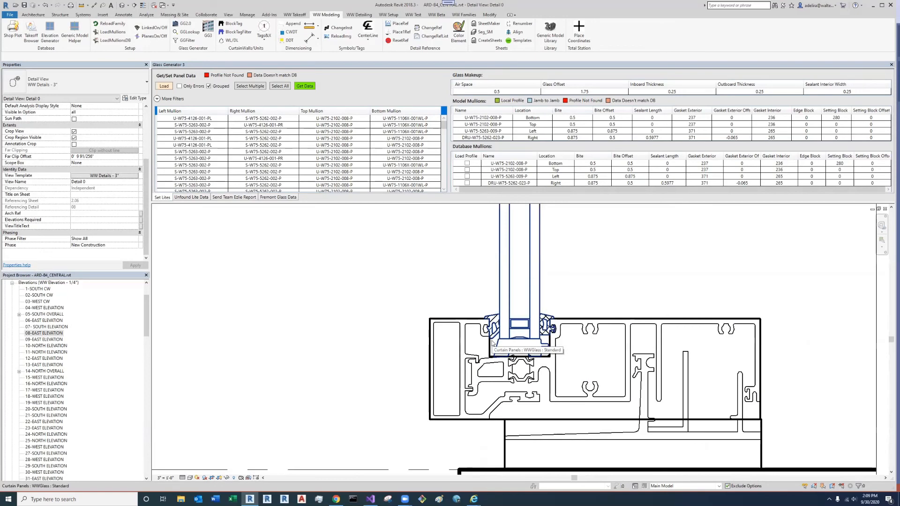
scroll(498, 350, "down", 2)
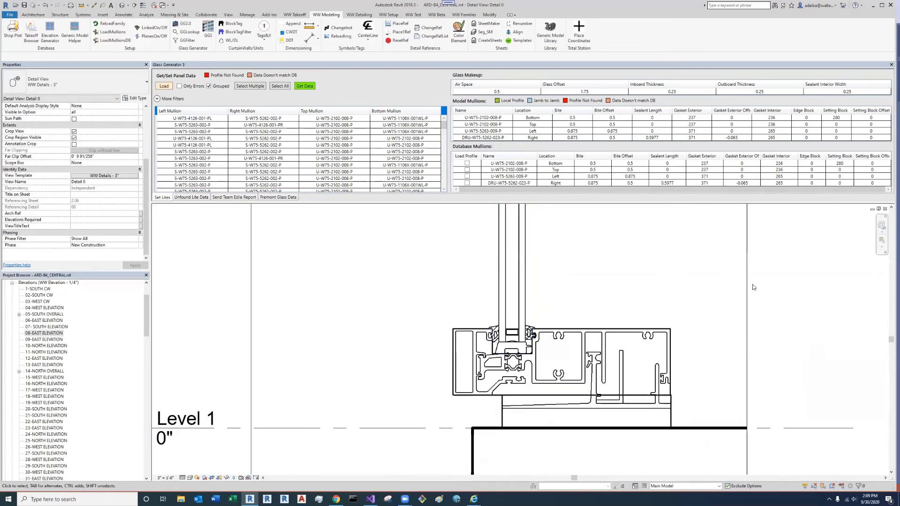
left_click(885, 209)
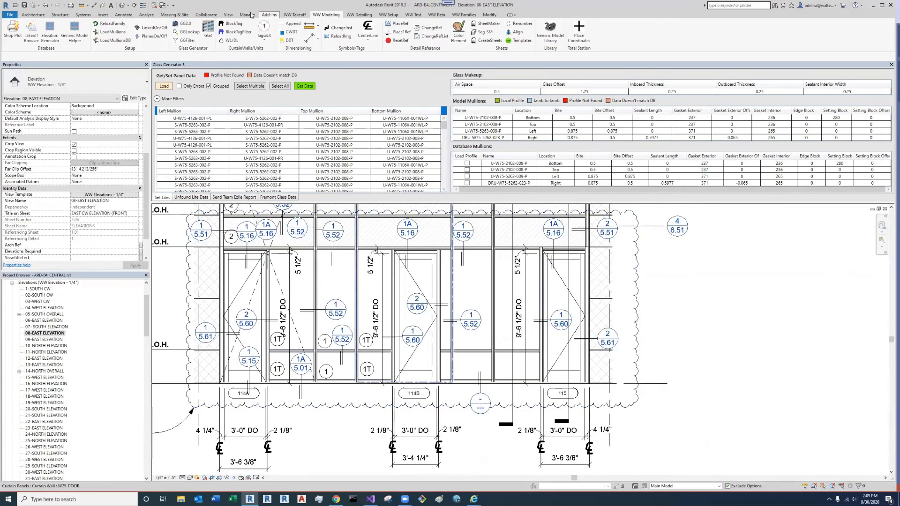
- Create a short horizontal section across the lower part of the vertical mullion between doors 114B and 115
left_click(234, 14)
left_click(246, 32)
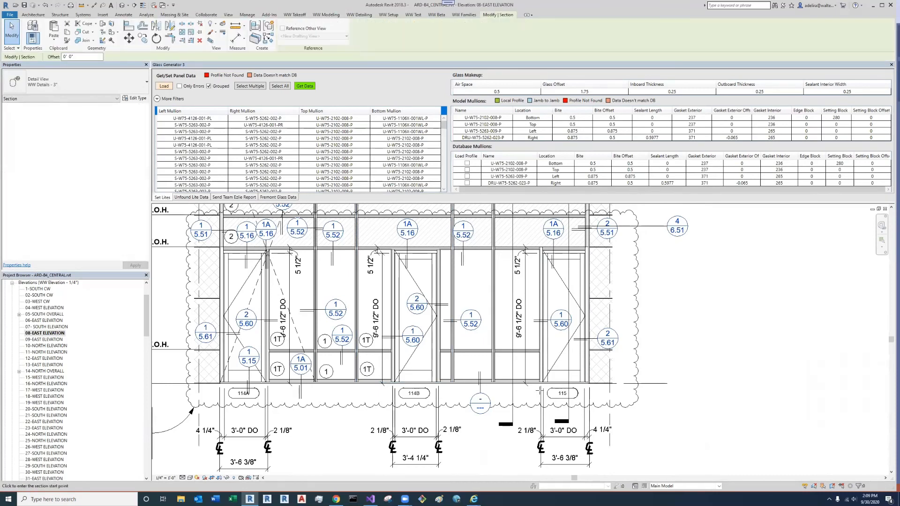
left_click(505, 365)
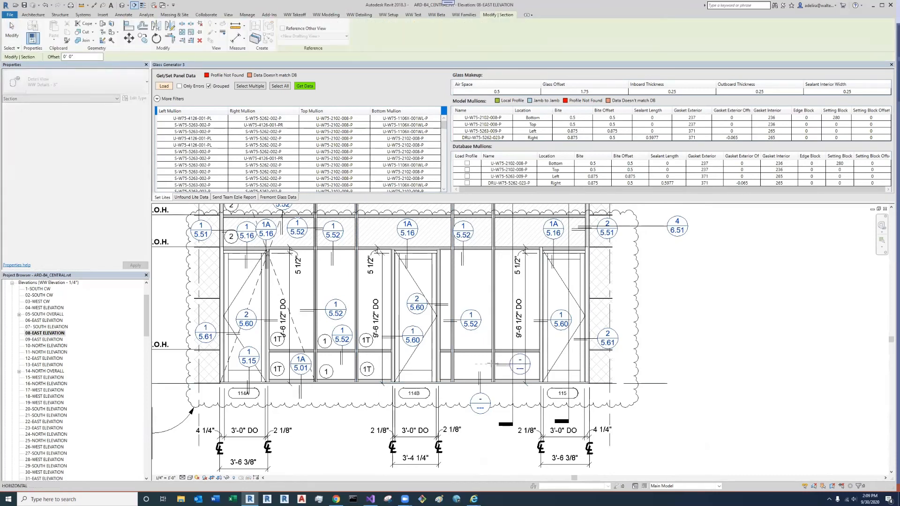
left_click(500, 366)
key("Escape")
key("Escape")
scroll(501, 366, "up", 3)
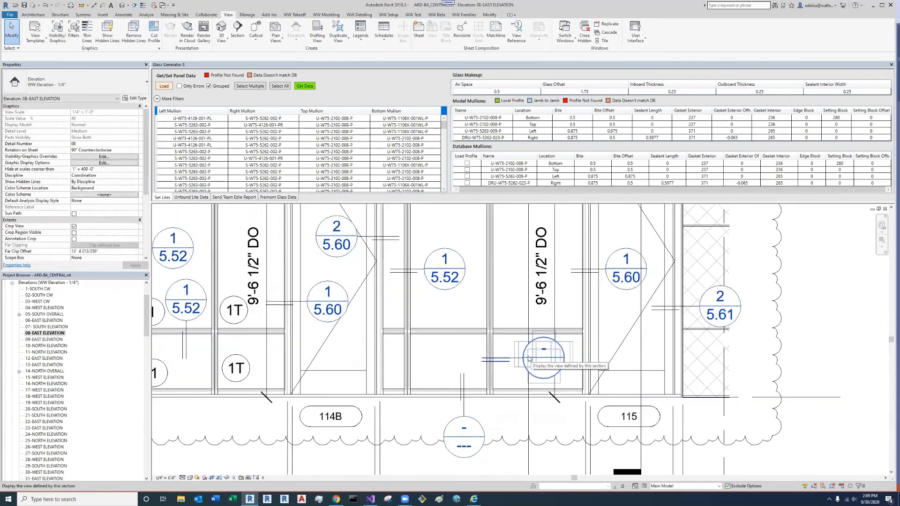
- Open the new section's detail view and set its detail level to Fine
double_click(528, 359)
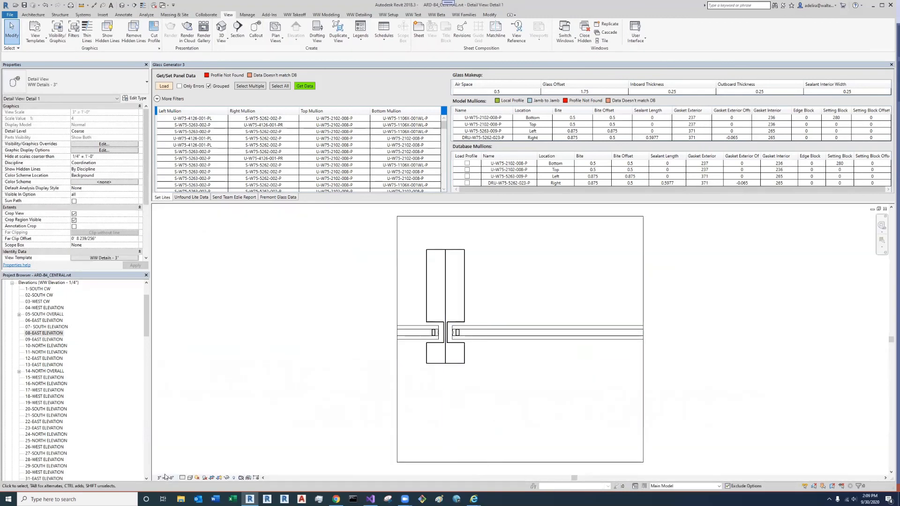
left_click(183, 477)
left_click(190, 472)
- Examine the glass bite and gaskets on both sides of the vertical mullion, and return to the 08-EAST ELEVATION view
scroll(381, 327, "up", 4)
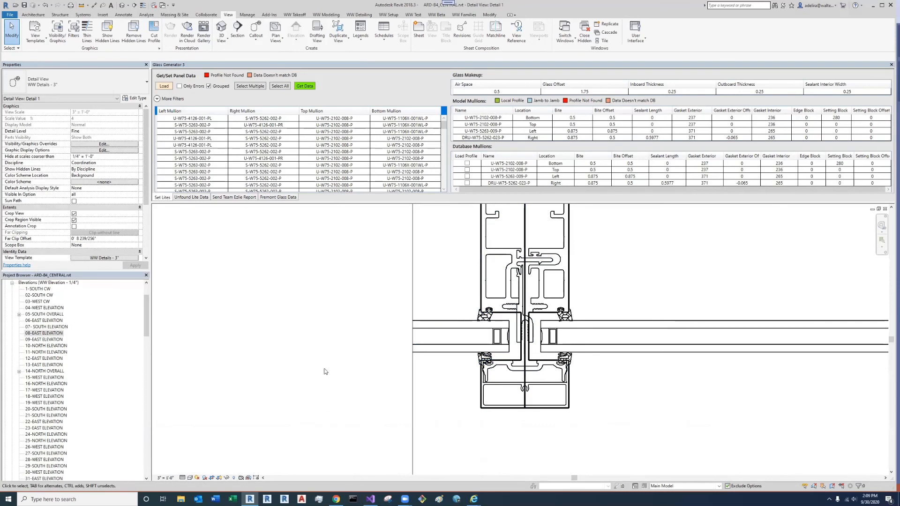
scroll(340, 356, "down", 3)
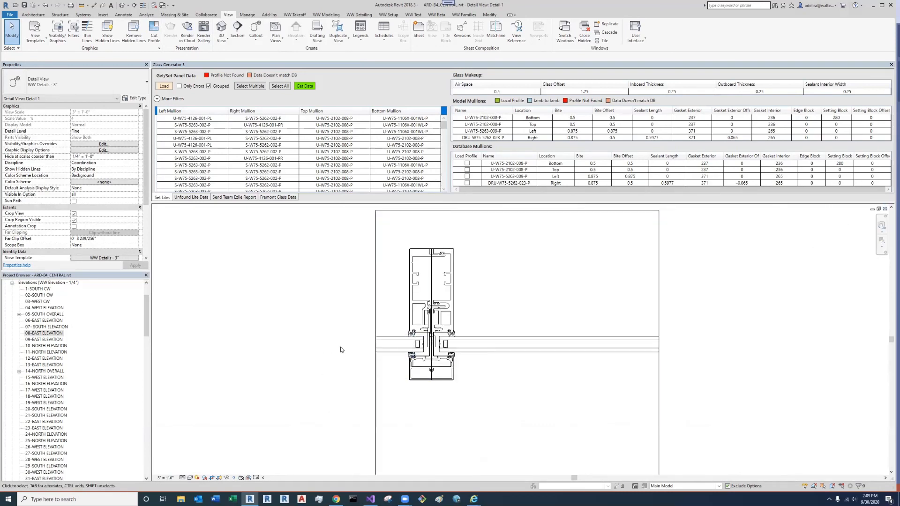
scroll(340, 349, "up", 2)
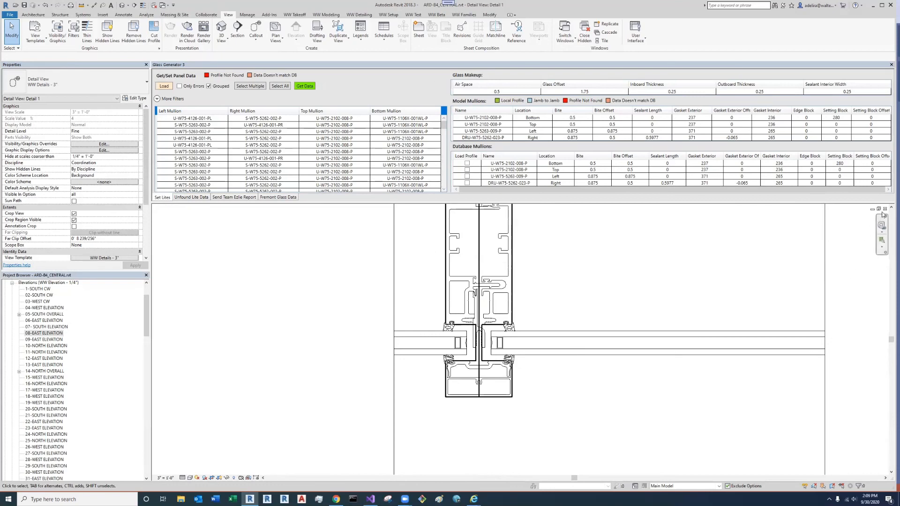
key("ctrl+Tab")
scroll(674, 309, "down", 5)
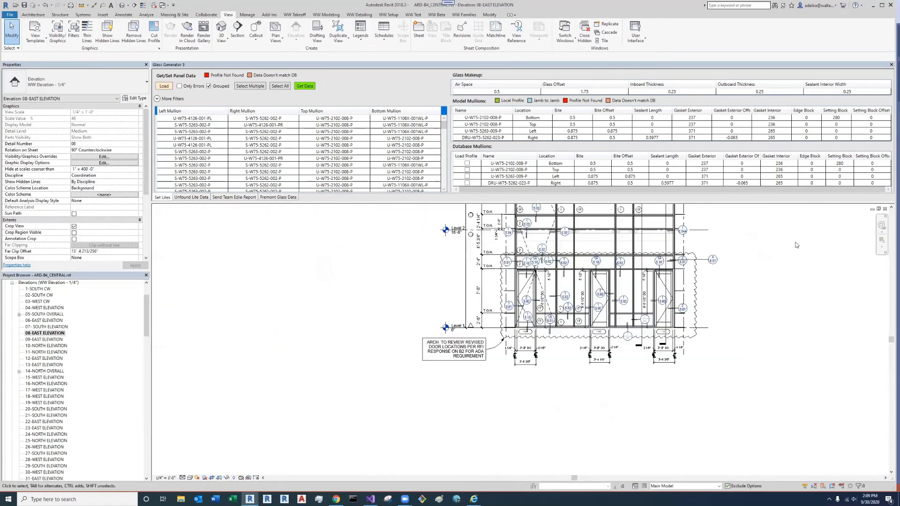